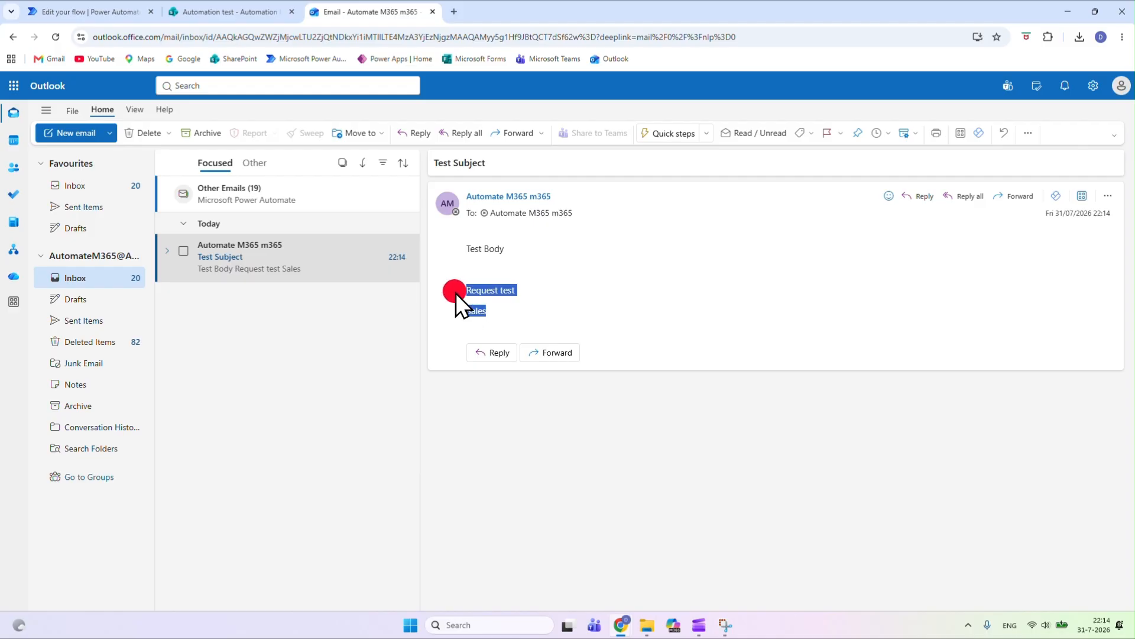
{"action": "left_click", "coordinate": [560, 304]}
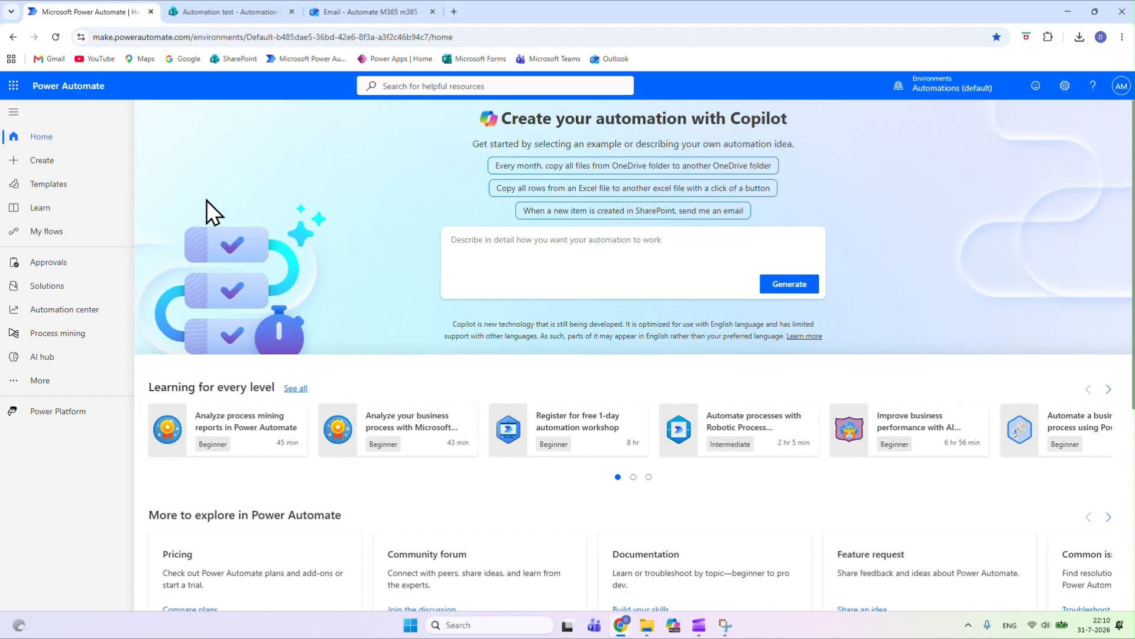
Step: Start building a scheduled cloud flow and name it "Multi person flow"
{"action": "left_click", "coordinate": [51, 166]}
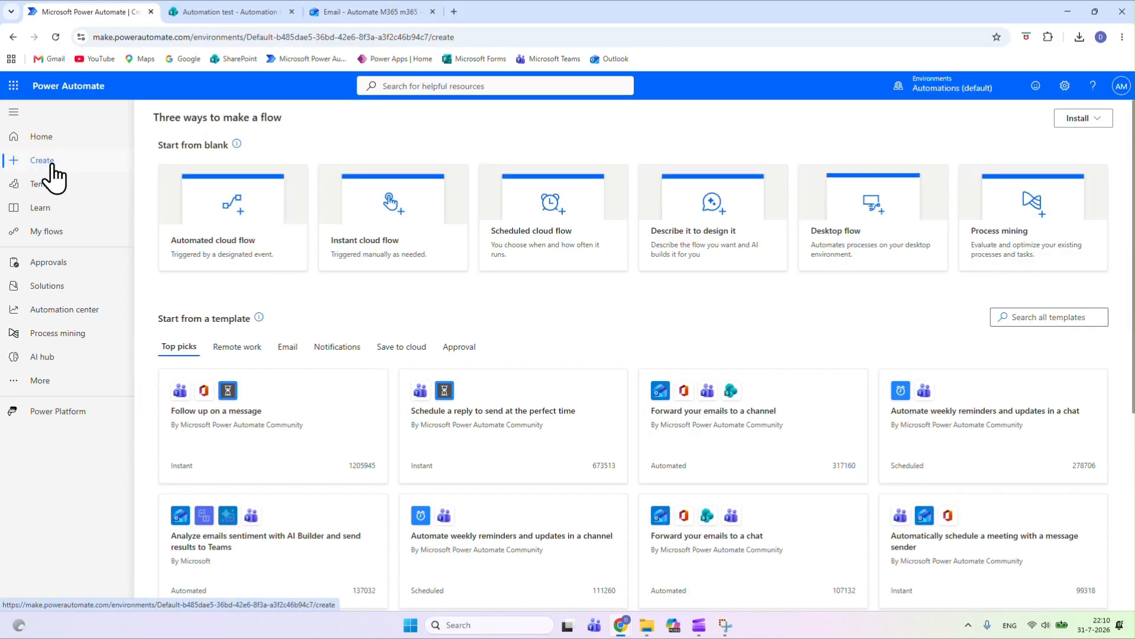
{"action": "left_click", "coordinate": [555, 217]}
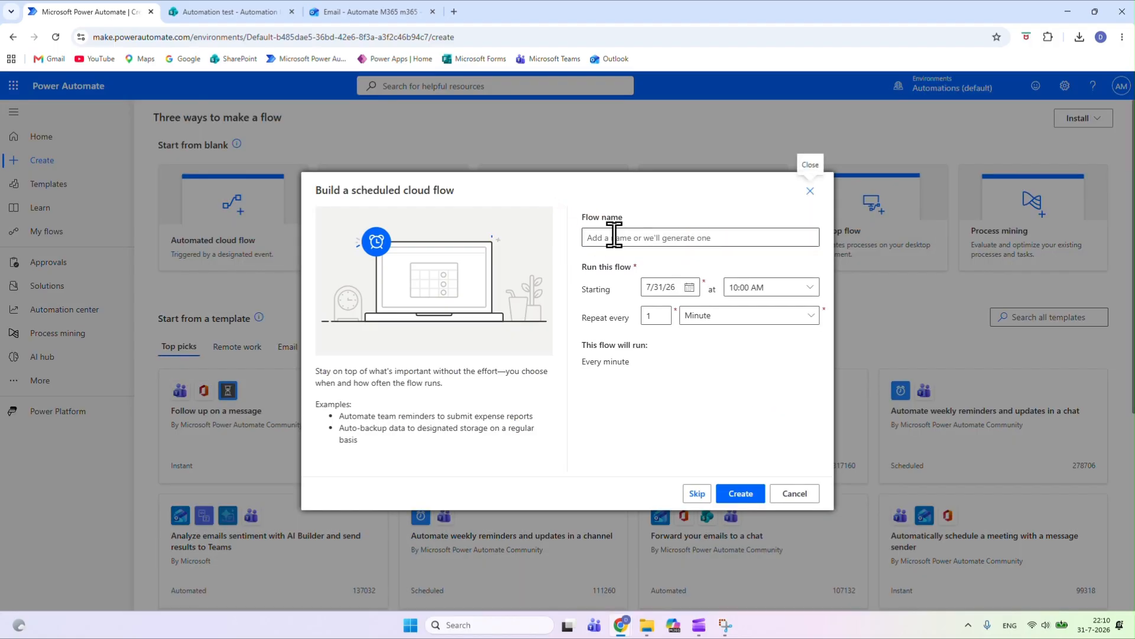
{"action": "left_click", "coordinate": [626, 238]}
{"action": "type", "text": "Multi person flow"}
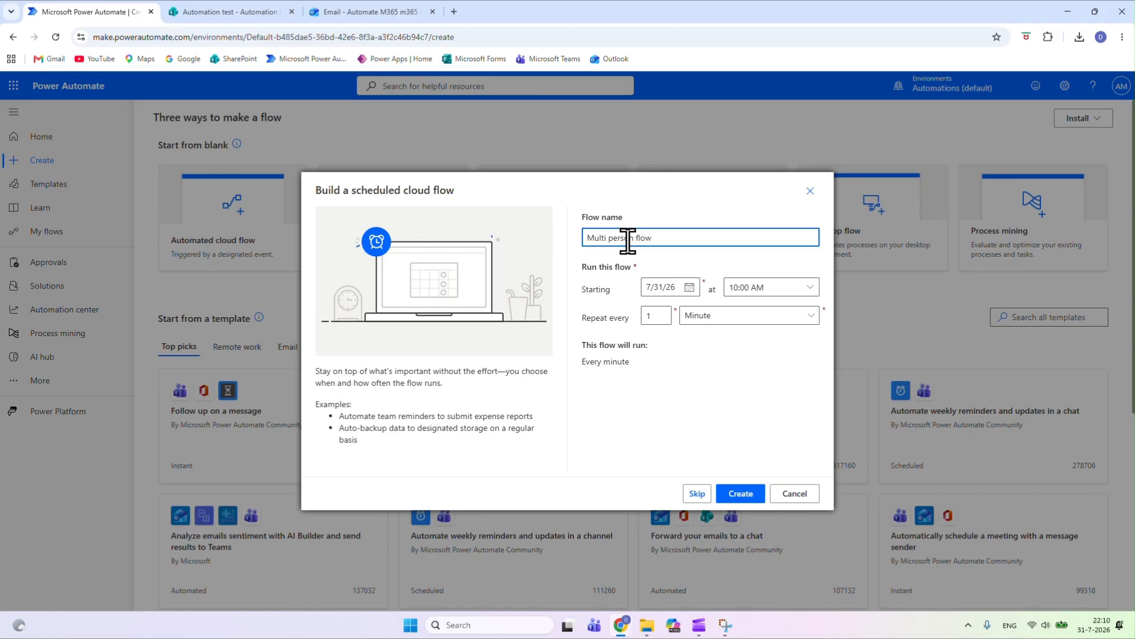
Step: Schedule the flow to repeat every 1 week on Monday only and create it
{"action": "left_click", "coordinate": [735, 314]}
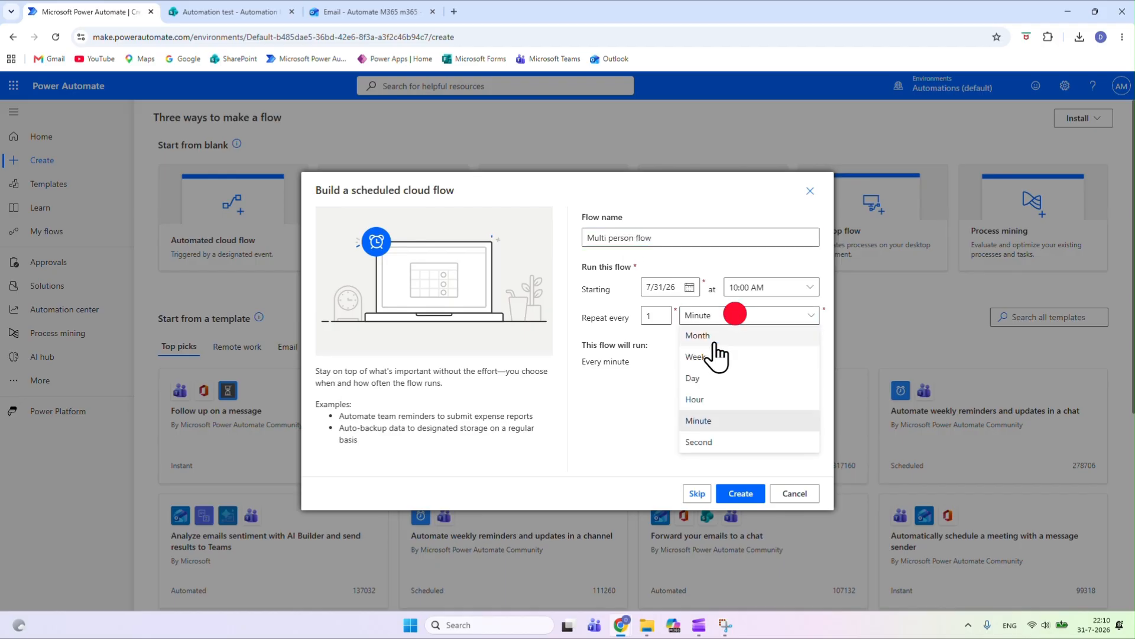
{"action": "left_click", "coordinate": [714, 355]}
{"action": "left_click", "coordinate": [594, 367]}
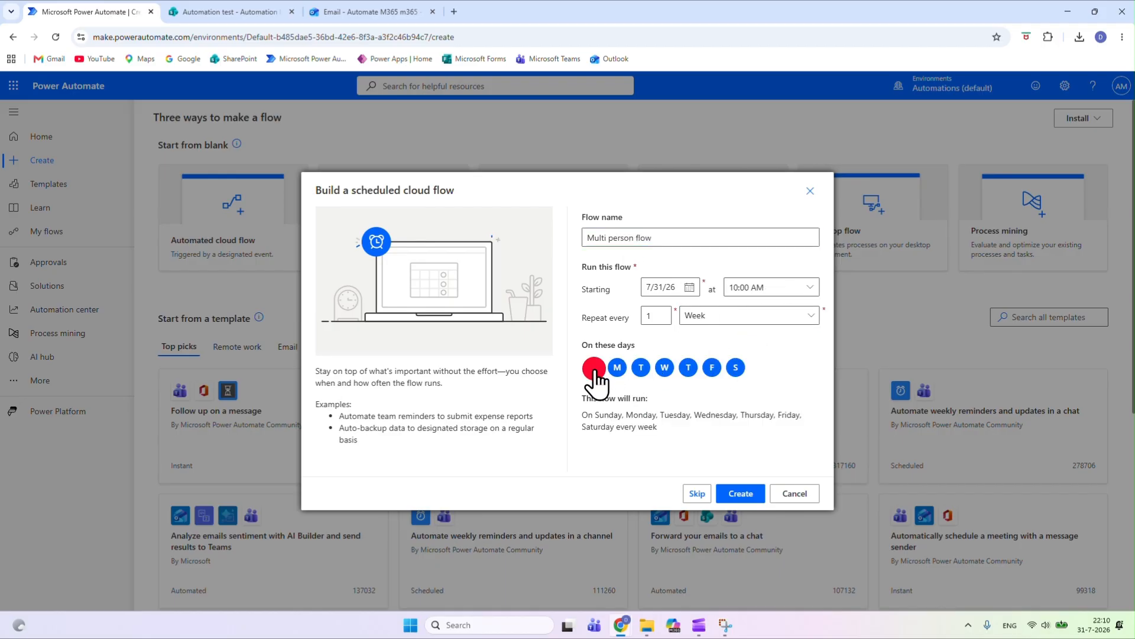
{"action": "left_click", "coordinate": [641, 366]}
{"action": "left_click", "coordinate": [666, 366]}
{"action": "left_click", "coordinate": [688, 367]}
{"action": "left_click", "coordinate": [712, 367]}
{"action": "left_click", "coordinate": [735, 366]}
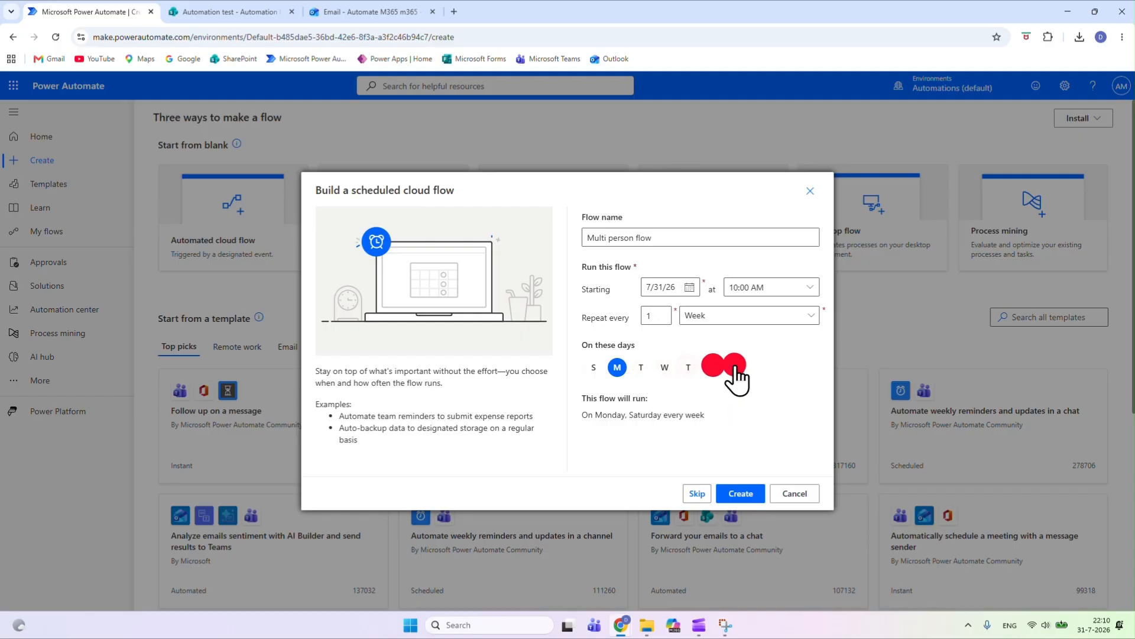
{"action": "left_click", "coordinate": [739, 493]}
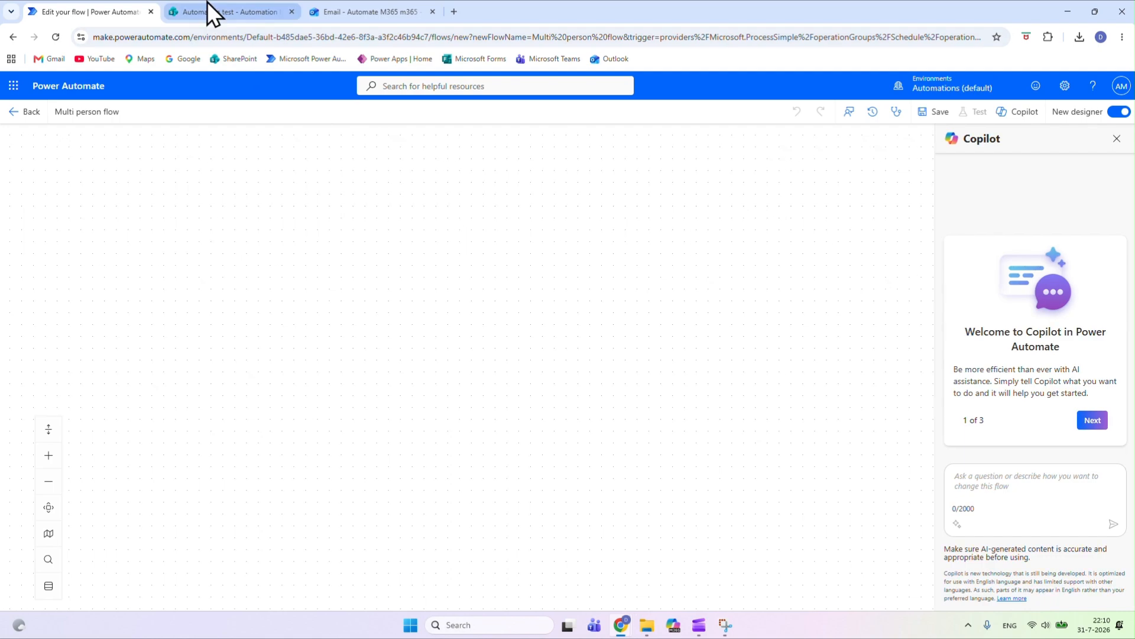
Step: Switch to the Automation list in SharePoint and sort its items by Department in descending order
{"action": "left_click", "coordinate": [209, 12]}
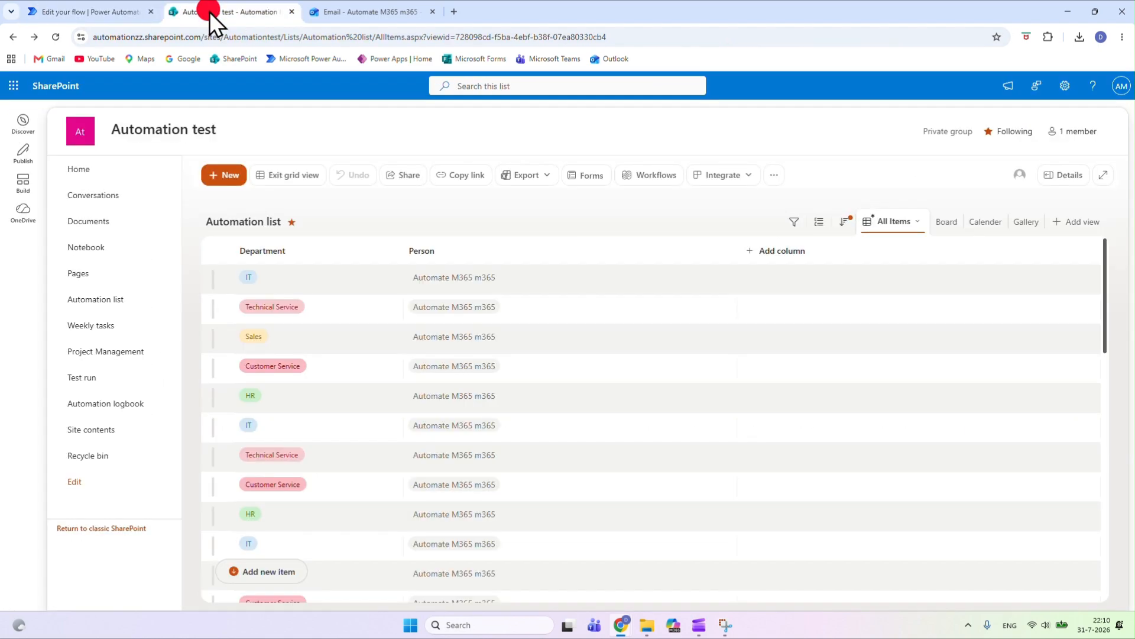
{"action": "left_click", "coordinate": [274, 251]}
{"action": "left_click", "coordinate": [280, 294]}
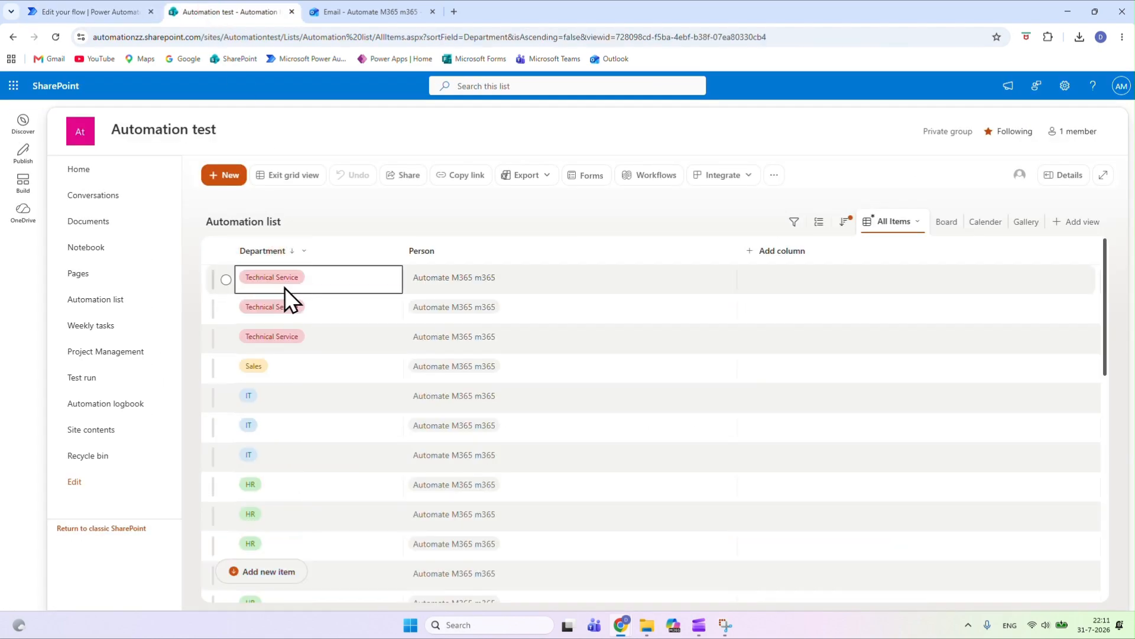
Step: Try to add a second person to the Sales item's Person field by searching for "auto"
{"action": "left_click", "coordinate": [225, 368]}
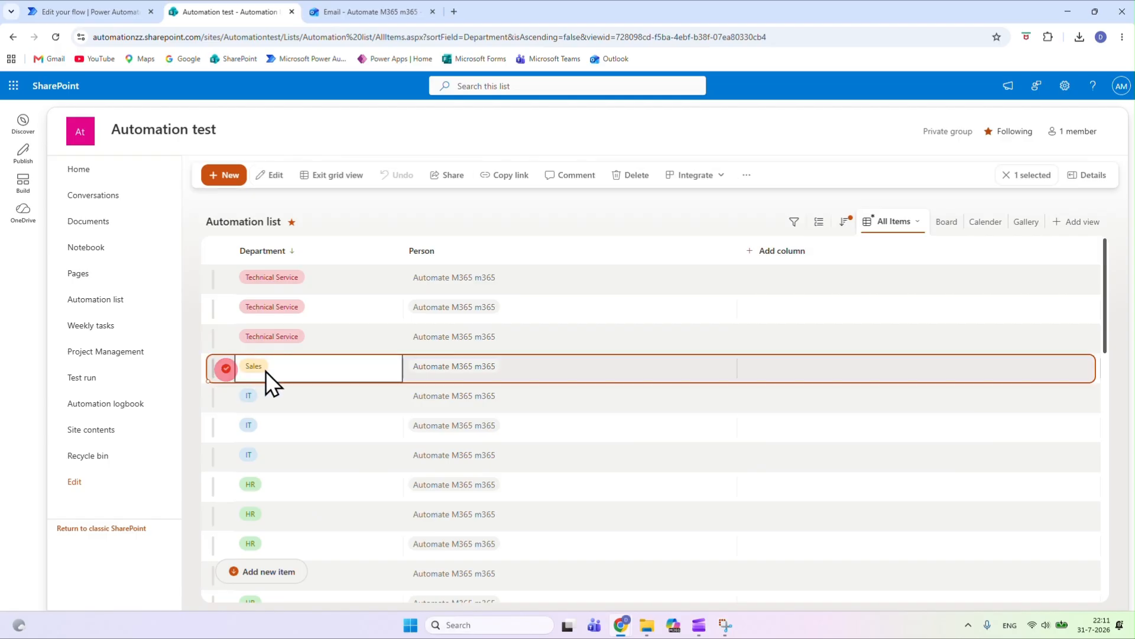
{"action": "left_click", "coordinate": [445, 372]}
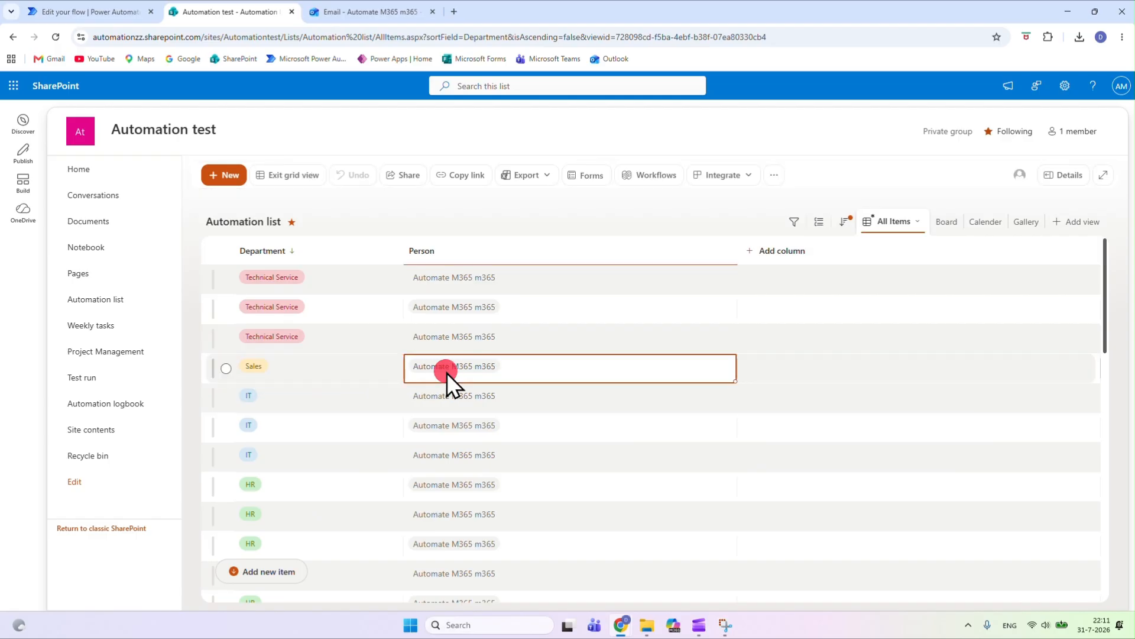
{"action": "left_click", "coordinate": [466, 368]}
{"action": "left_click", "coordinate": [514, 372]}
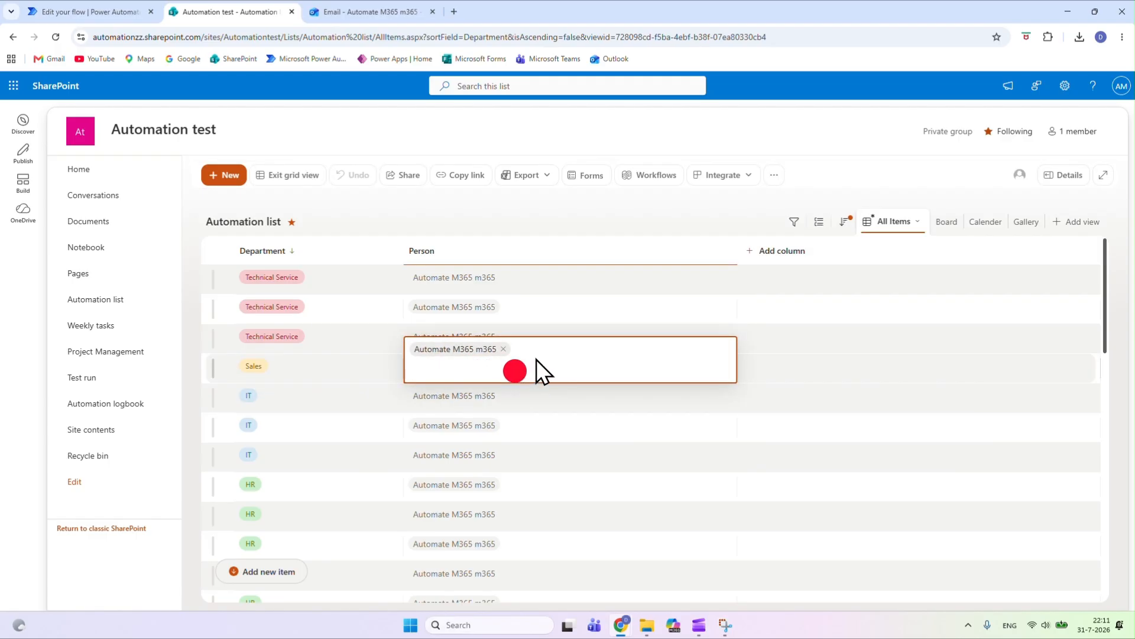
{"action": "left_click", "coordinate": [502, 373]}
{"action": "type", "text": "auto"}
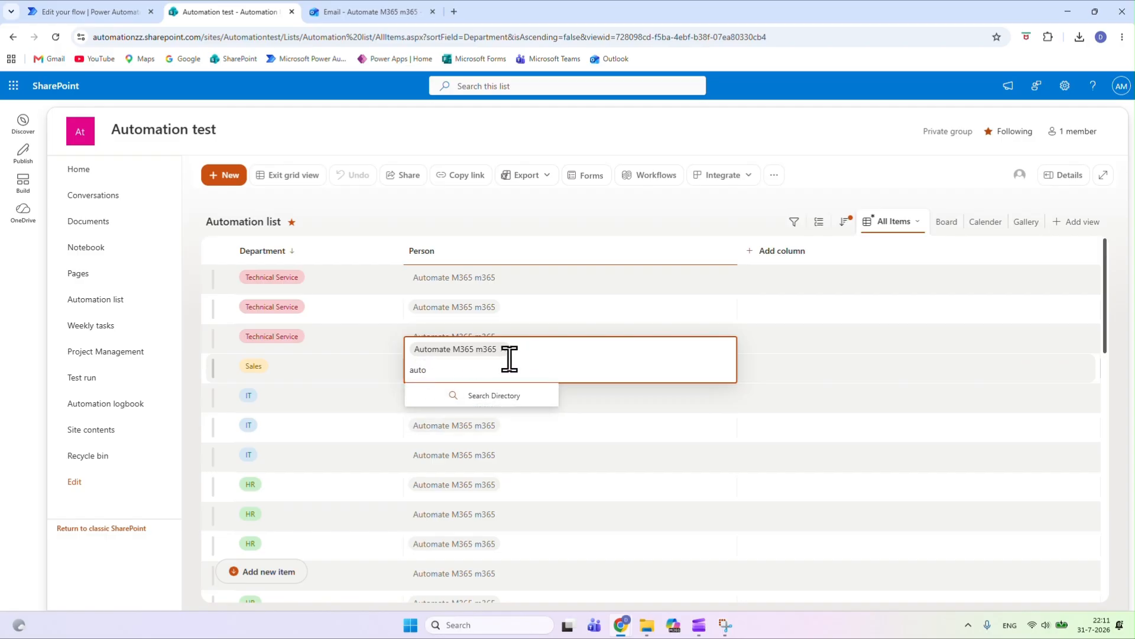
Step: Edit the Person column so that it allows multiple selections and save the column
{"action": "left_click", "coordinate": [424, 253]}
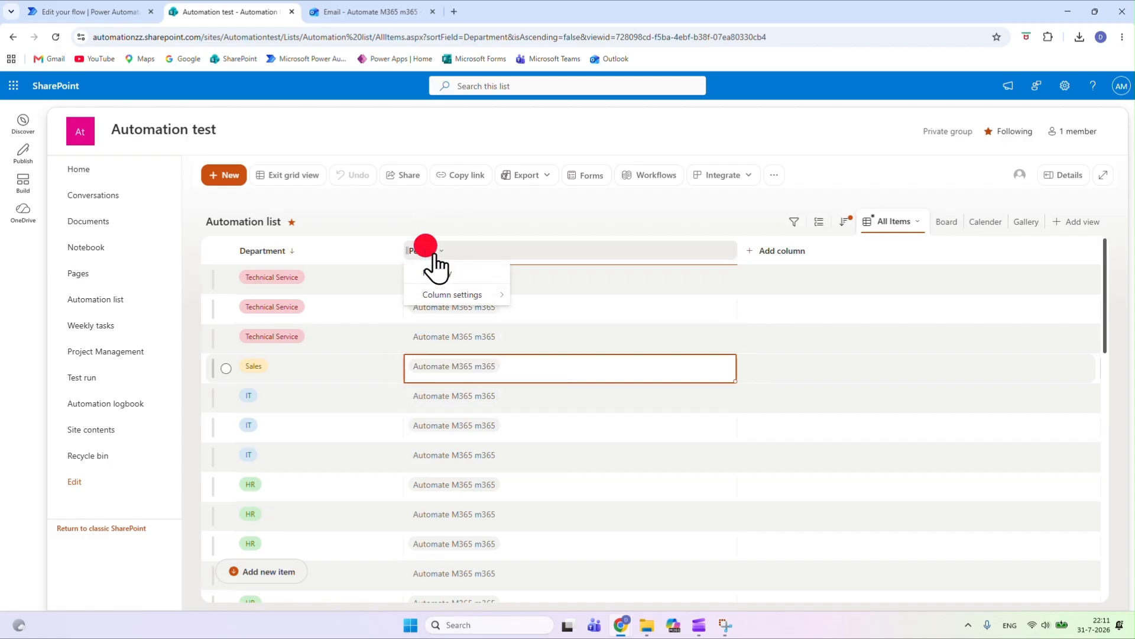
{"action": "mouse_move", "coordinate": [464, 295]}
{"action": "left_click", "coordinate": [540, 298]}
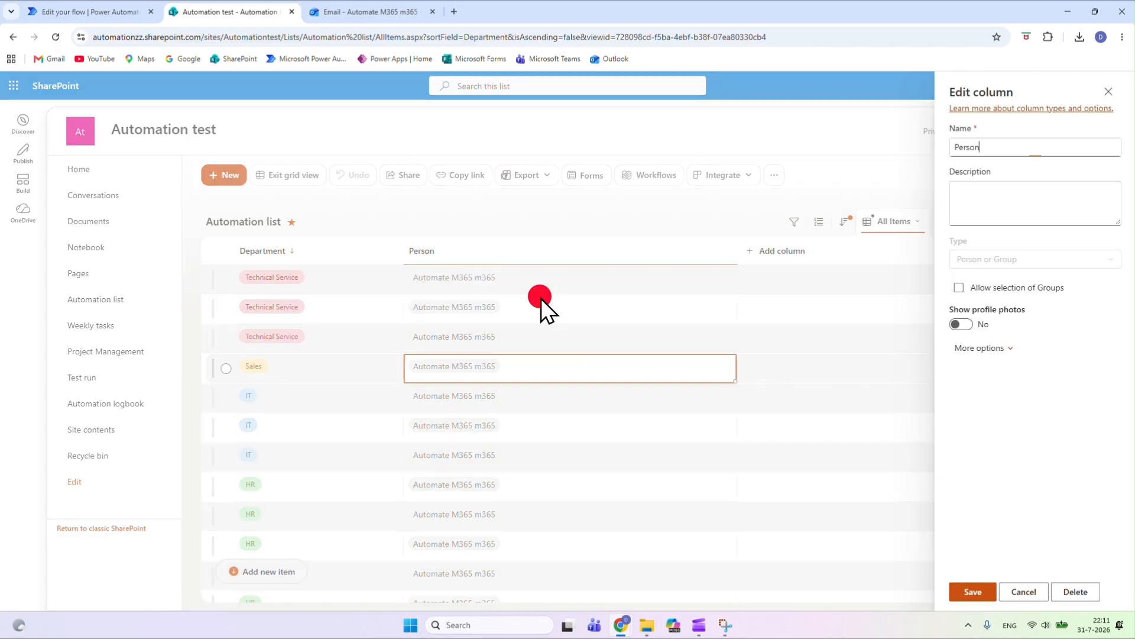
{"action": "left_click", "coordinate": [999, 350]}
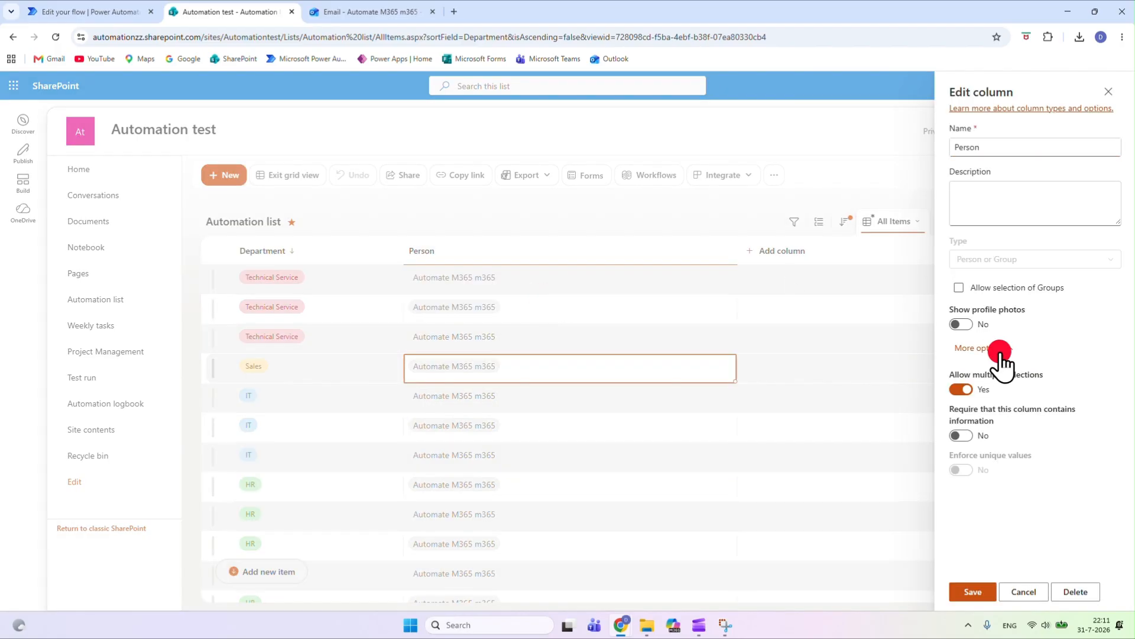
{"action": "left_click", "coordinate": [970, 390]}
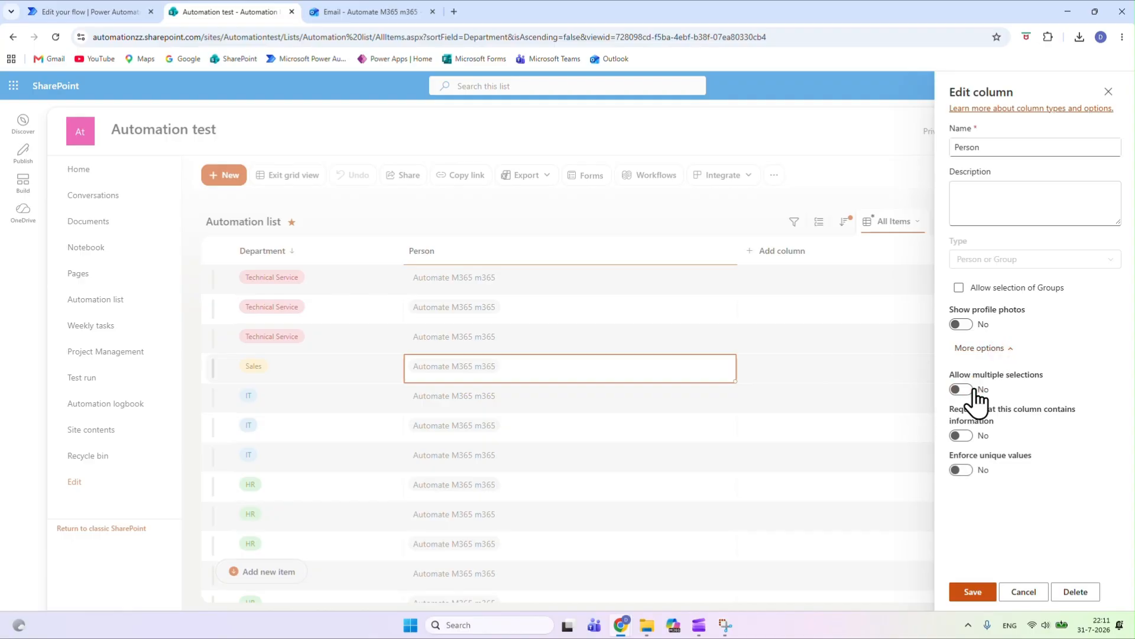
{"action": "left_click", "coordinate": [970, 594]}
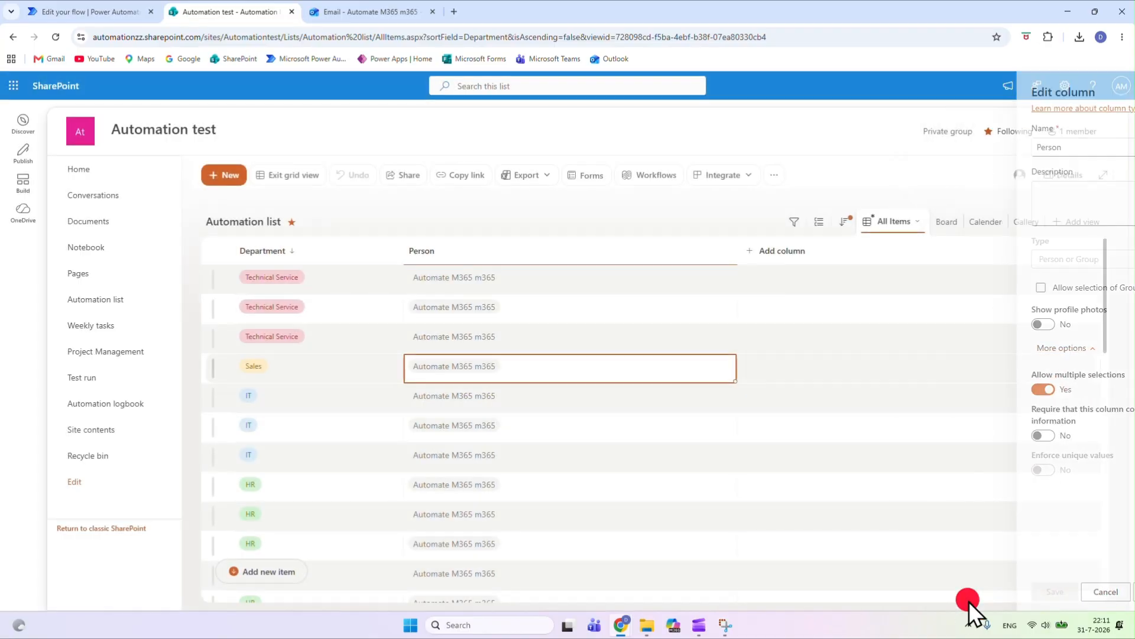
Step: Return to the flow and add a SharePoint "Get items" action below the Recurrence trigger
{"action": "left_click", "coordinate": [98, 17]}
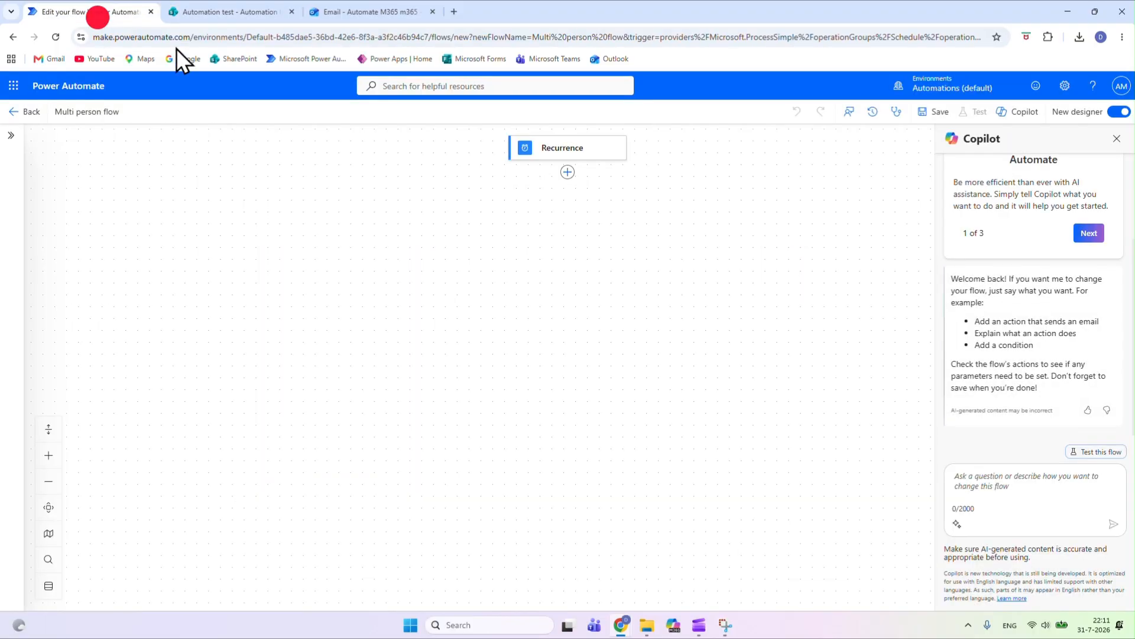
{"action": "left_click", "coordinate": [569, 174]}
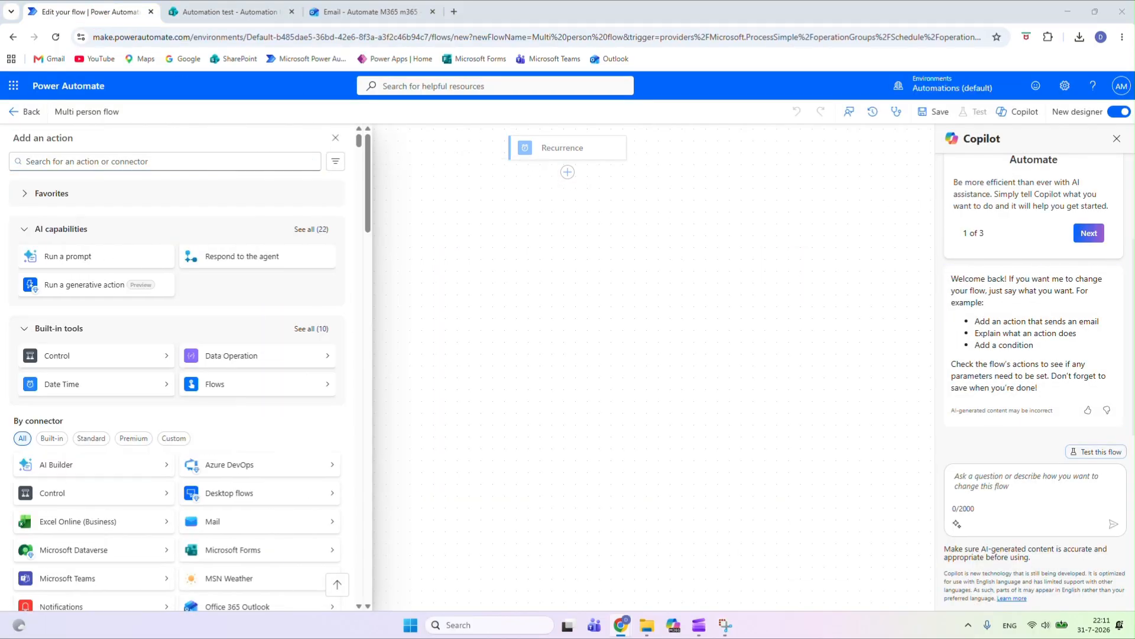
{"action": "left_click", "coordinate": [89, 160]}
{"action": "type", "text": "get items"}
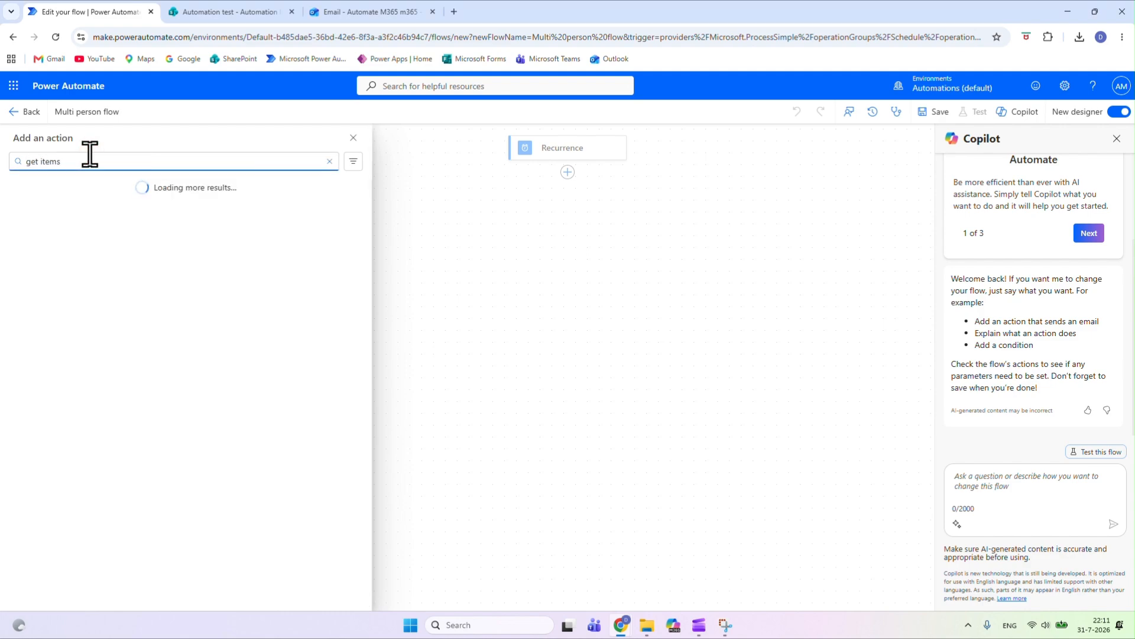
{"action": "left_click", "coordinate": [77, 244]}
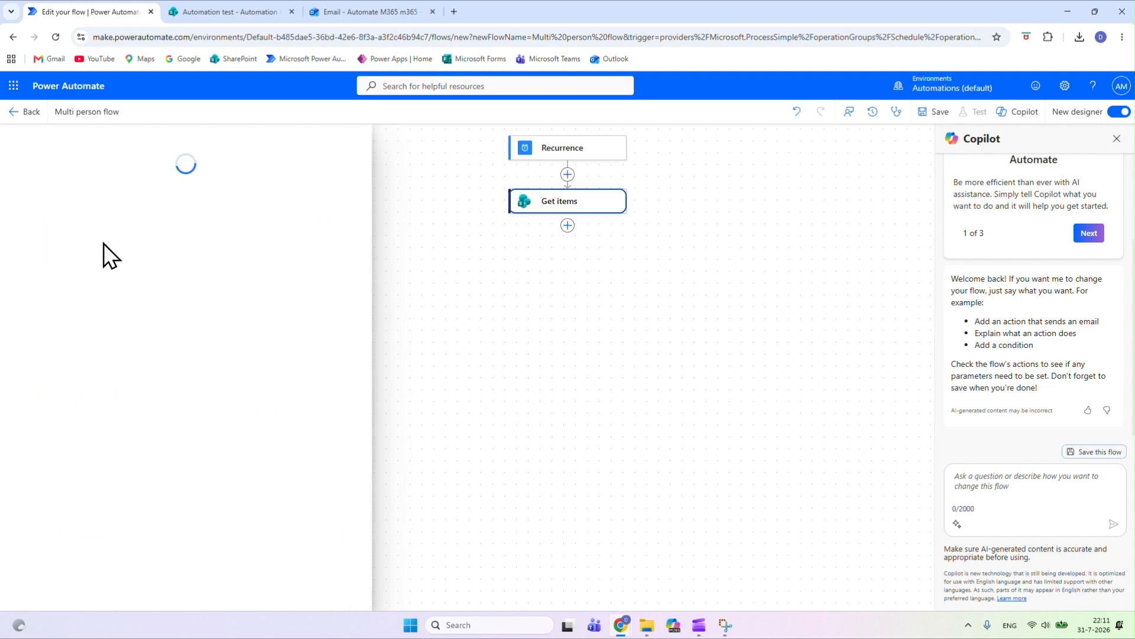
Step: Point the Get items action to the Automation test site and its Automation list
{"action": "left_click", "coordinate": [178, 234]}
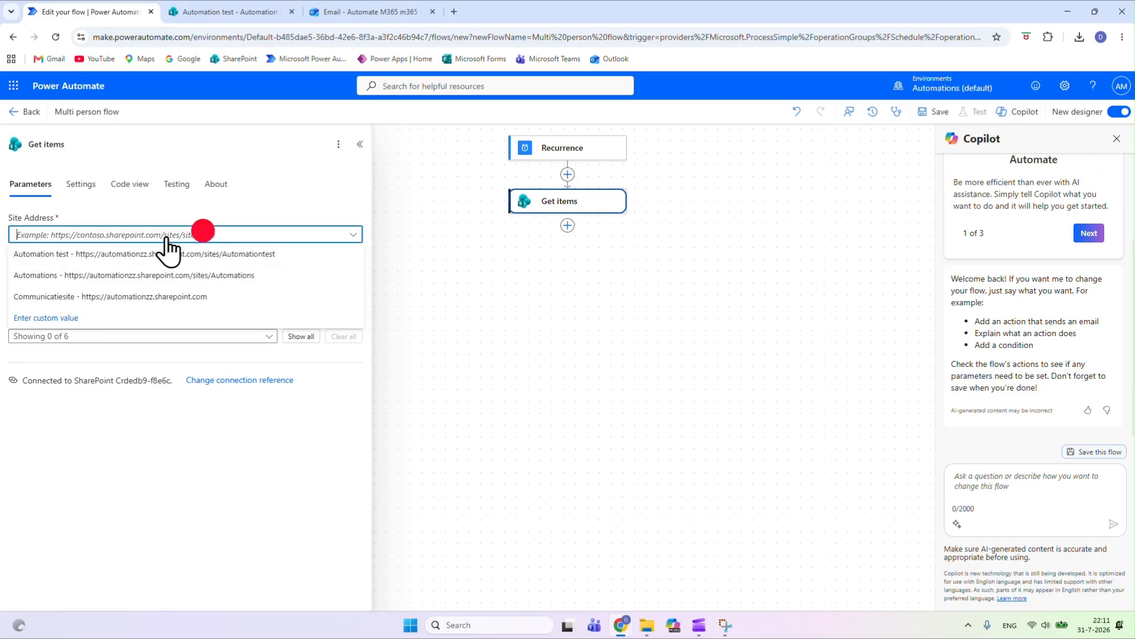
{"action": "left_click", "coordinate": [109, 253]}
{"action": "left_click", "coordinate": [93, 271]}
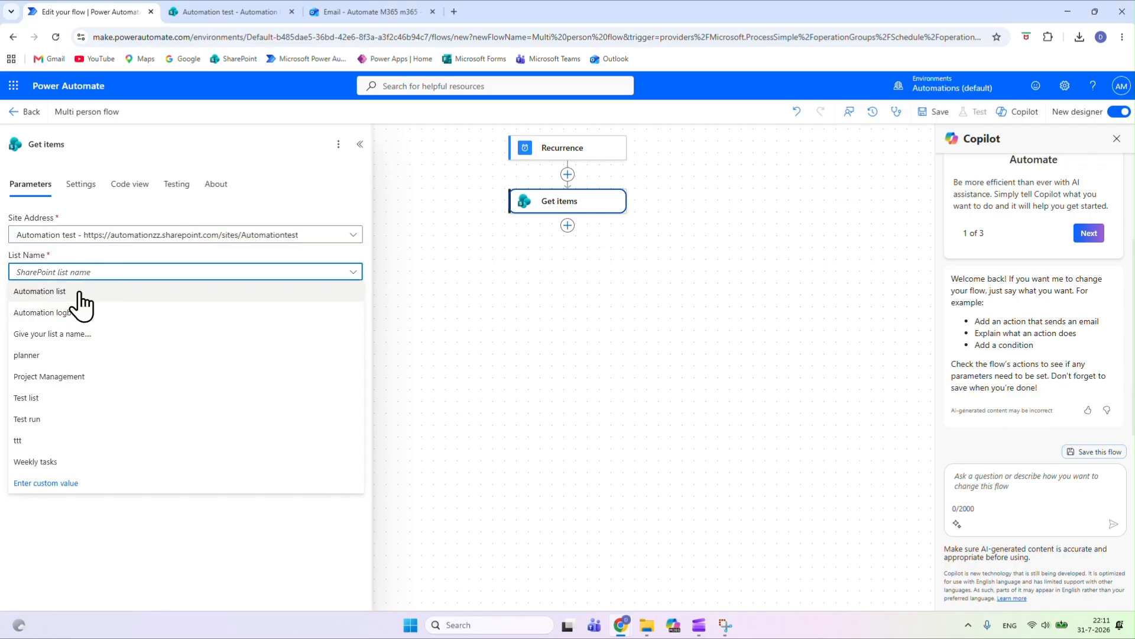
{"action": "left_click", "coordinate": [80, 290]}
Step: Show all advanced parameters of Get items and begin the filter query with "Department"
{"action": "left_click", "coordinate": [301, 337]}
{"action": "left_click", "coordinate": [81, 382]}
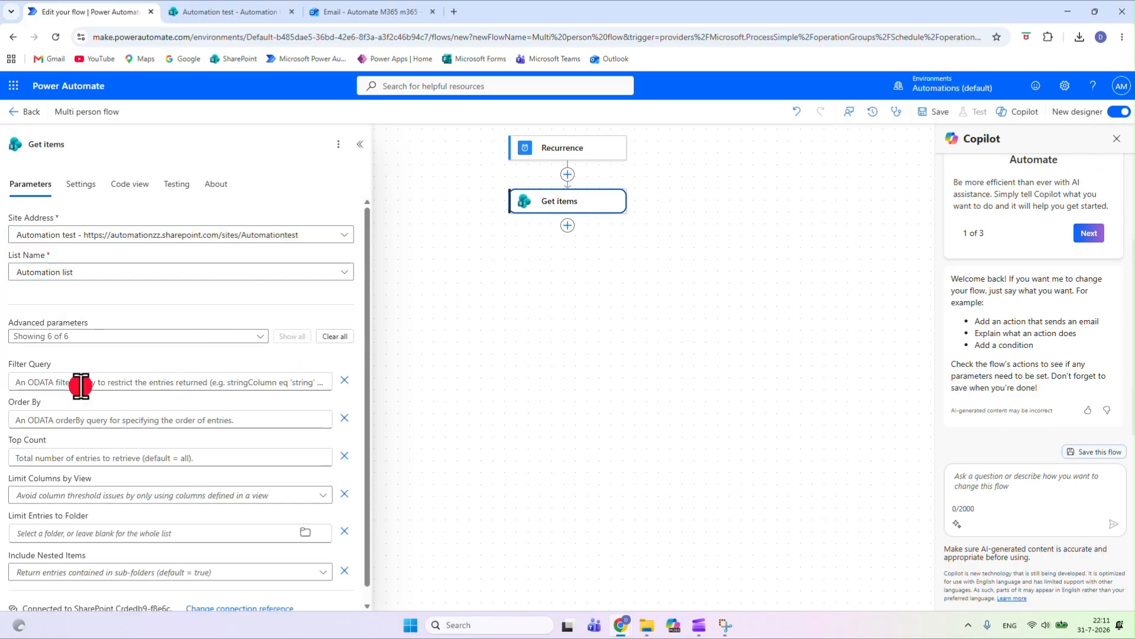
{"action": "type", "text": "Department"}
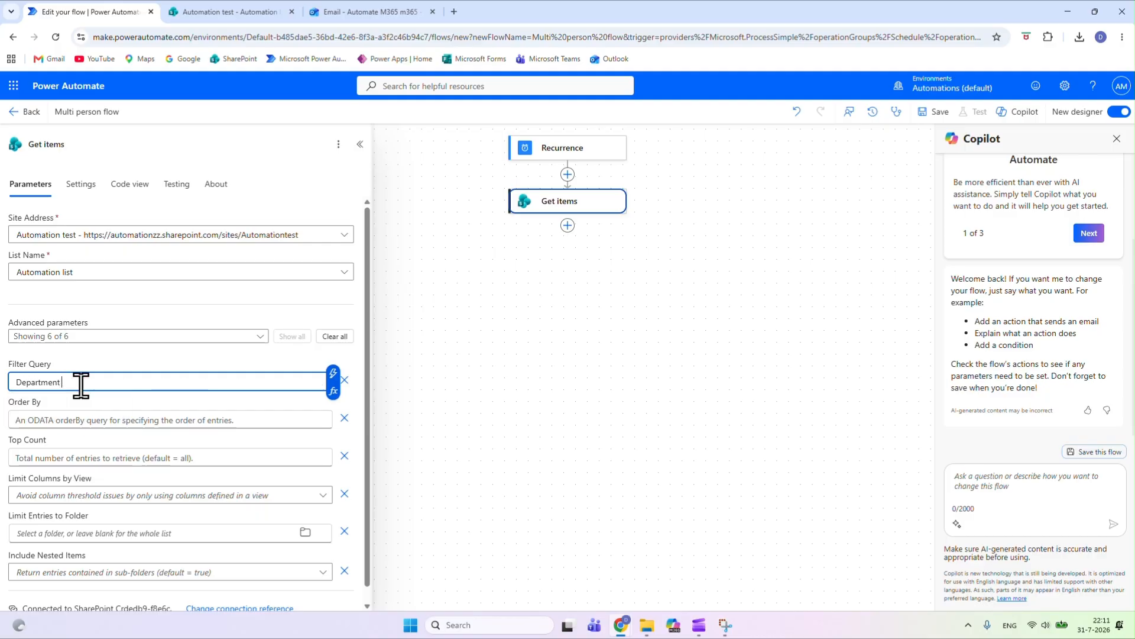
Step: Look up the internal name of the Department column in the address of its page in the SharePoint list settings
{"action": "left_click", "coordinate": [230, 12]}
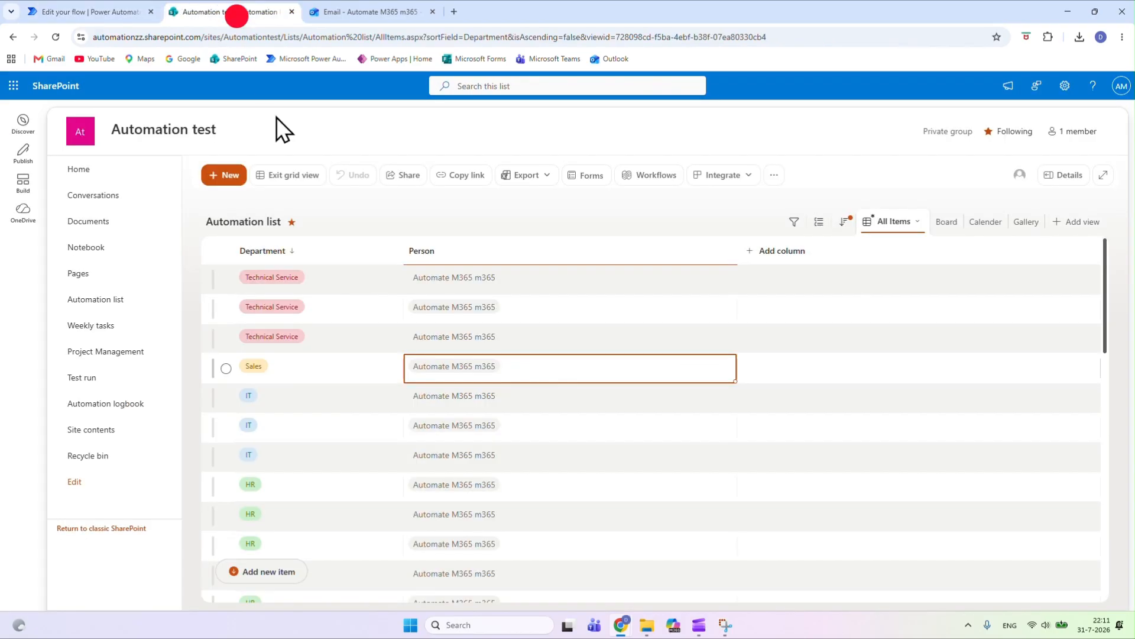
{"action": "left_click", "coordinate": [1065, 87]}
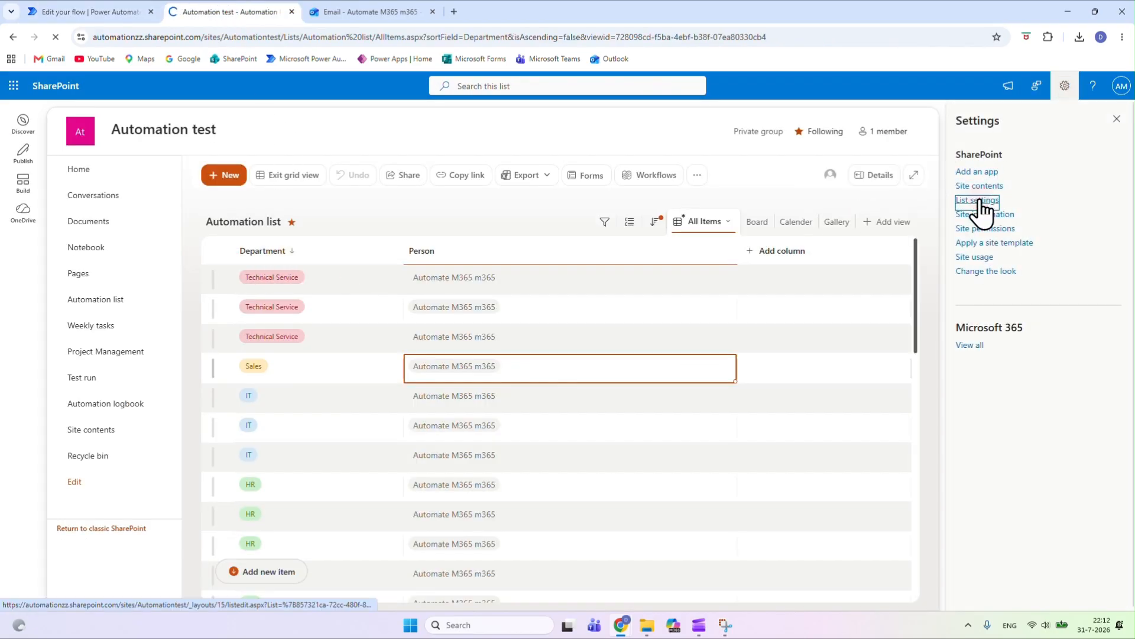
{"action": "left_click", "coordinate": [981, 205]}
{"action": "scroll", "coordinate": [177, 414], "scroll_direction": "down", "scroll_amount": 2}
{"action": "scroll", "coordinate": [169, 467], "scroll_direction": "down", "scroll_amount": 3}
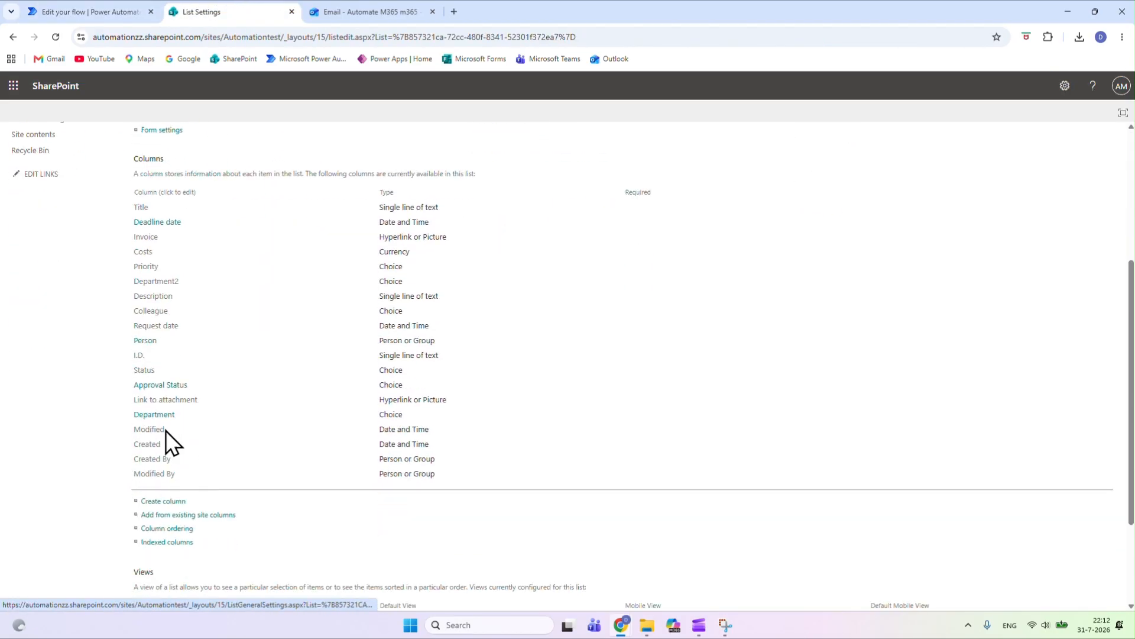
{"action": "left_click", "coordinate": [156, 413]}
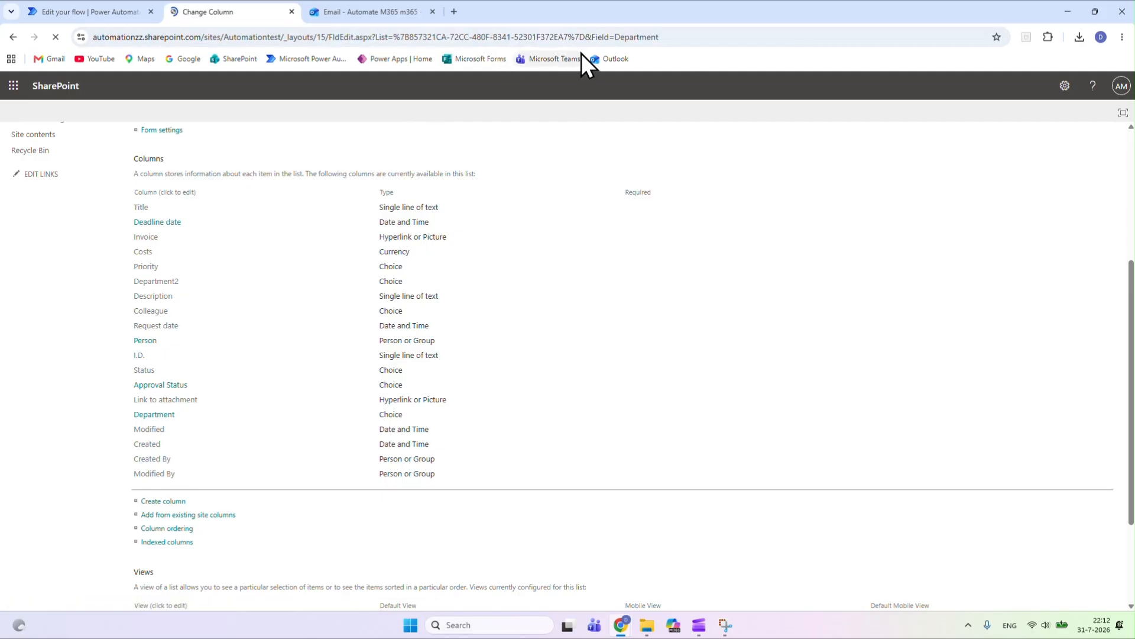
{"action": "left_click", "coordinate": [647, 37]}
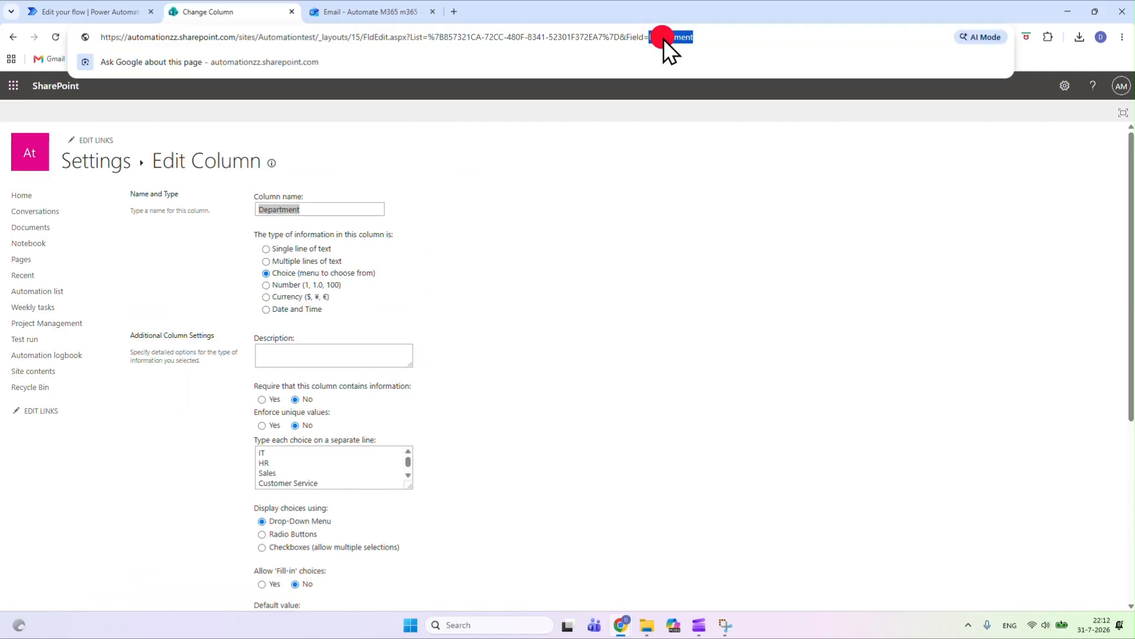
{"action": "double_click", "coordinate": [664, 37]}
Step: Return to the flow and resume editing the Department filter query of Get items
{"action": "left_click", "coordinate": [95, 11]}
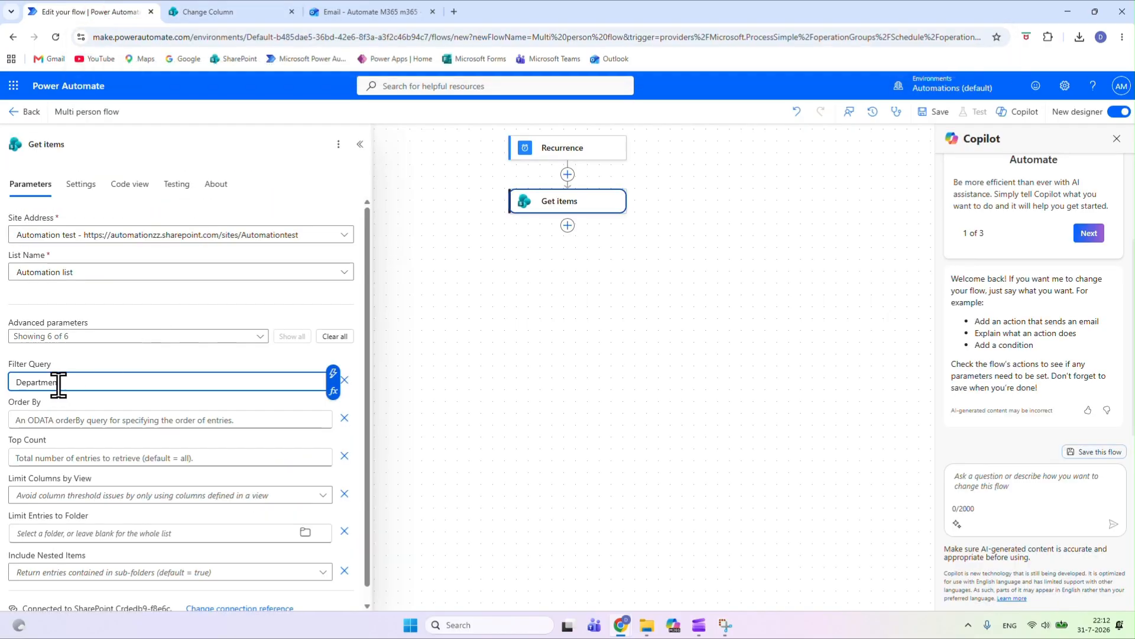
{"action": "left_click_drag", "start_coordinate": [61, 382], "coordinate": [6, 382]}
{"action": "left_click", "coordinate": [93, 381]}
Step: Add an Office 365 Outlook Send an email (V2) action after Get items
{"action": "left_click", "coordinate": [568, 226]}
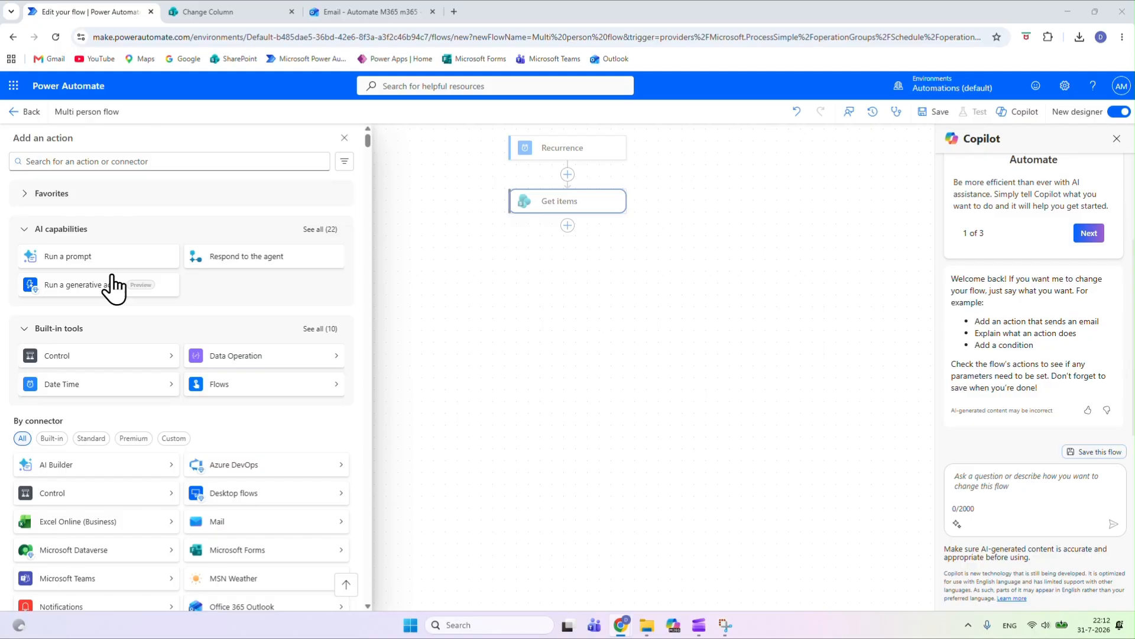
{"action": "left_click", "coordinate": [78, 158]}
{"action": "type", "text": "email v2"}
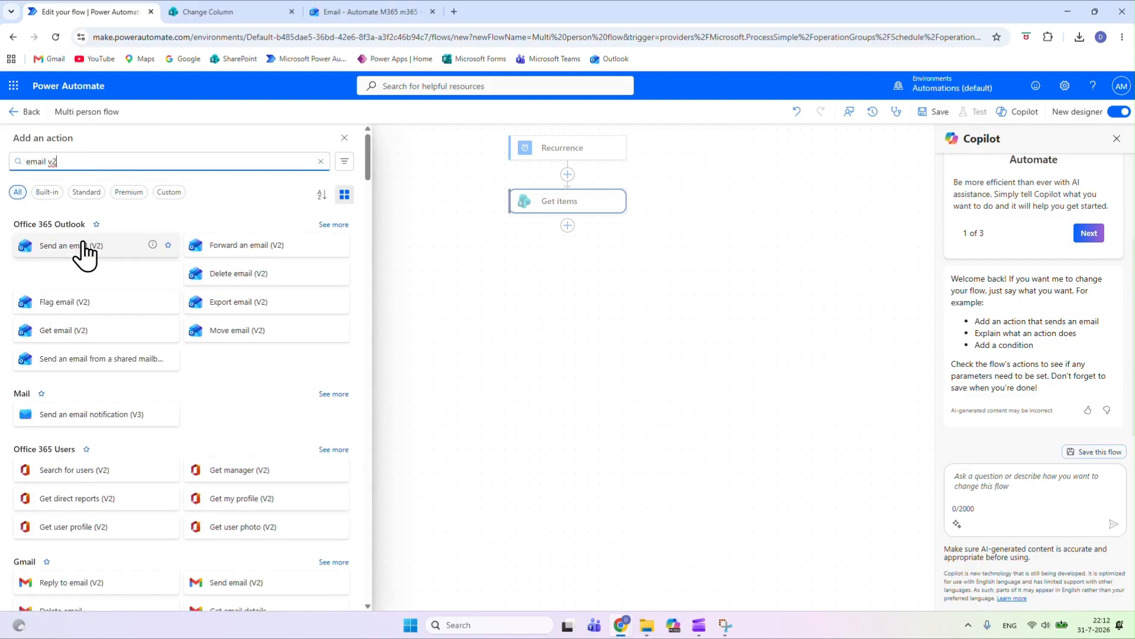
{"action": "left_click", "coordinate": [82, 241]}
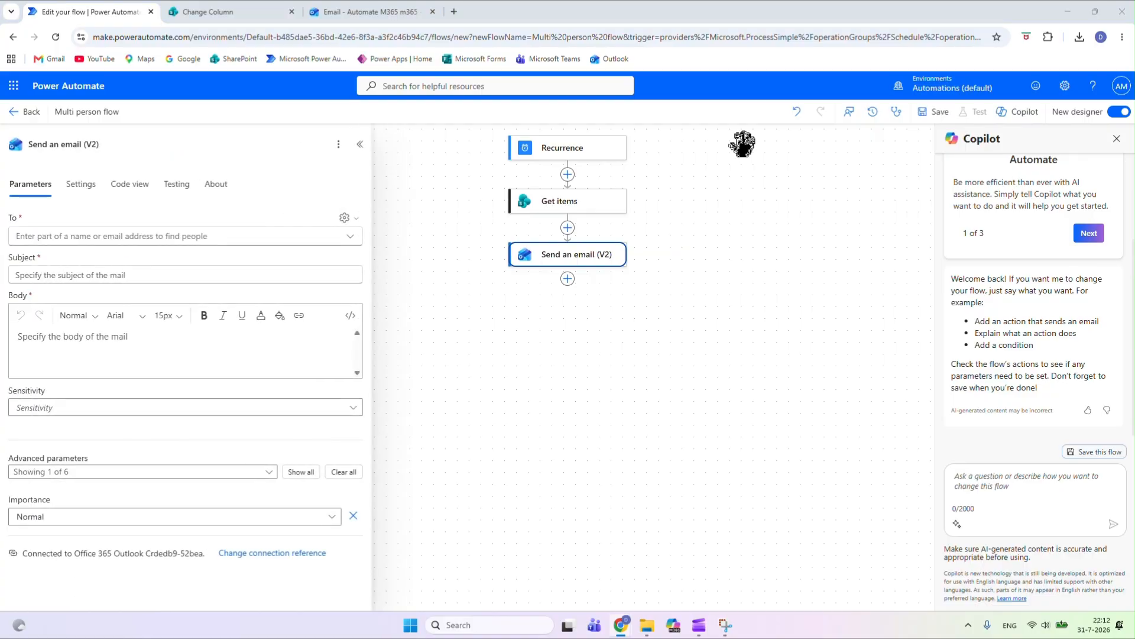
Step: Switch the email's To field to dynamic content and enter the expression join(xpath(xml(json(concat('{"root":{"item":', outputs('Get_items')?['body/value'], '}}'))), '//item/Person/Email/text()'), ';')
{"action": "left_click", "coordinate": [65, 234]}
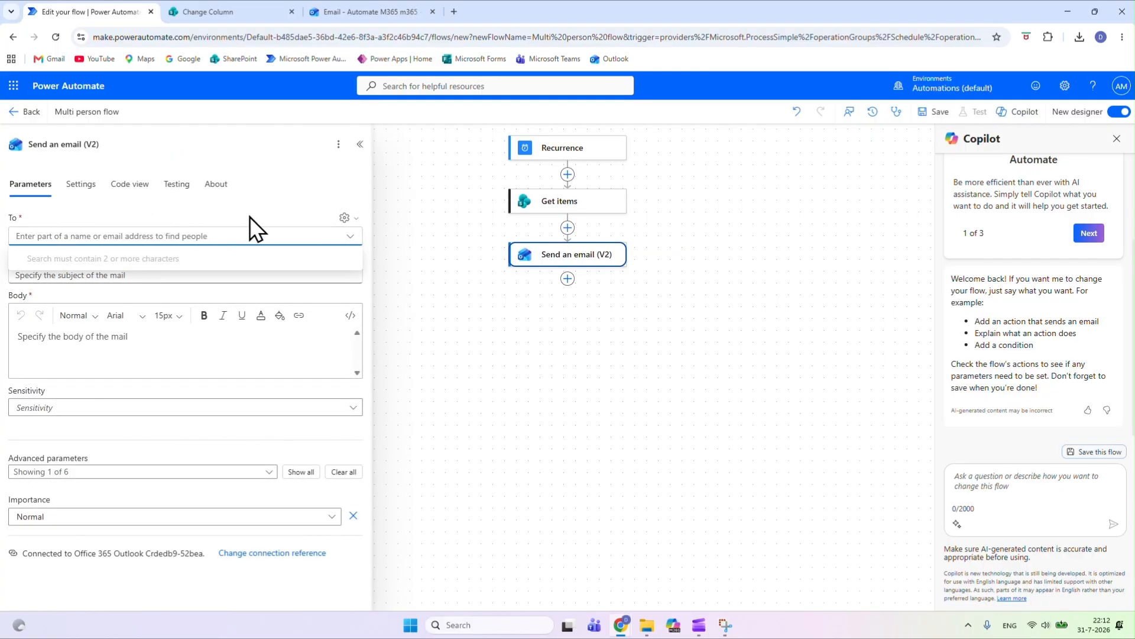
{"action": "left_click", "coordinate": [345, 217]}
{"action": "left_click", "coordinate": [312, 233]}
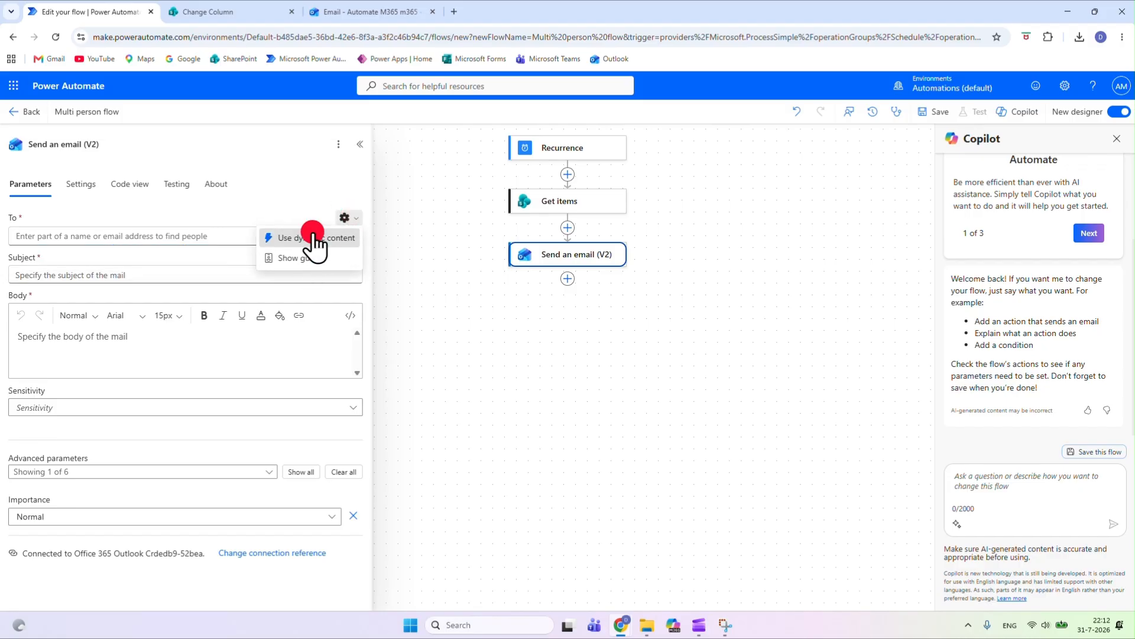
{"action": "left_click", "coordinate": [281, 233]}
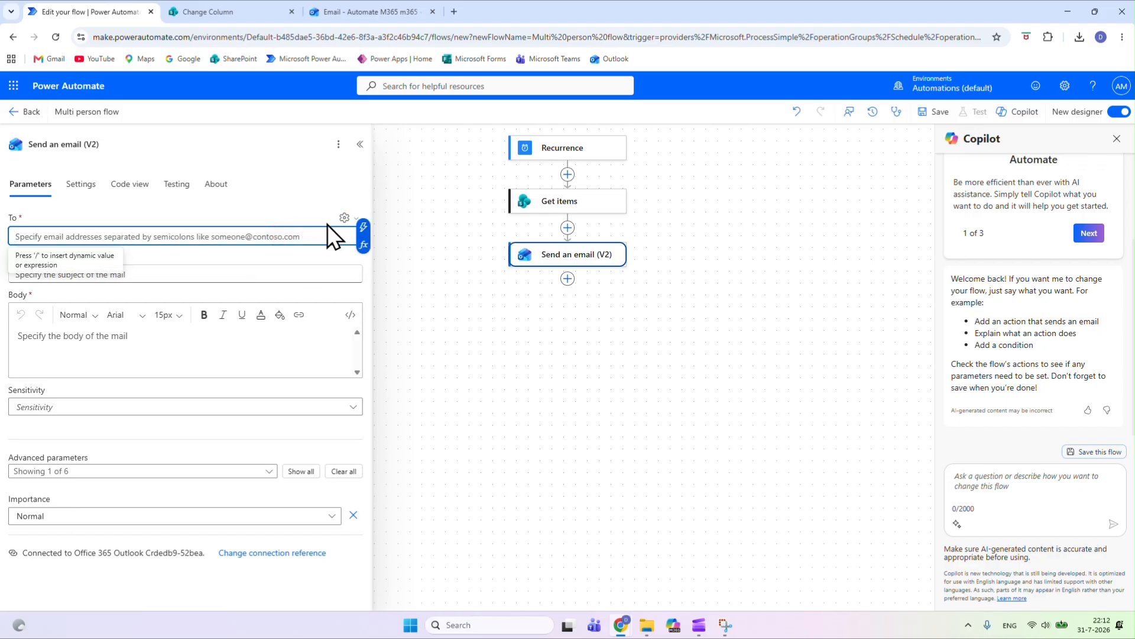
{"action": "left_click", "coordinate": [363, 246]}
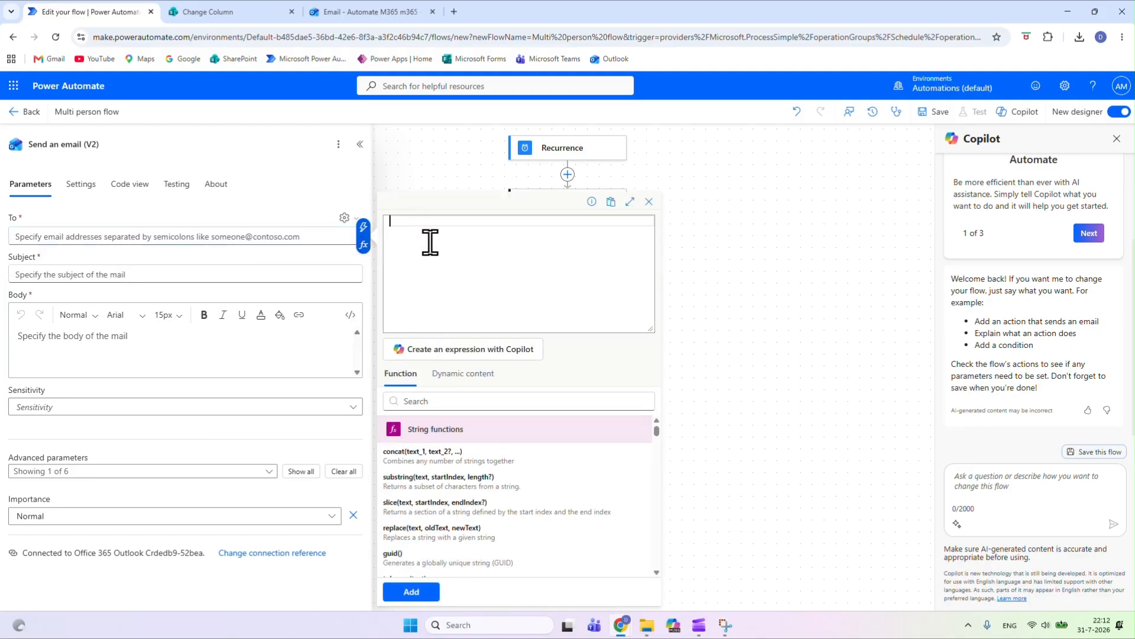
{"action": "key", "text": "ctrl+v"}
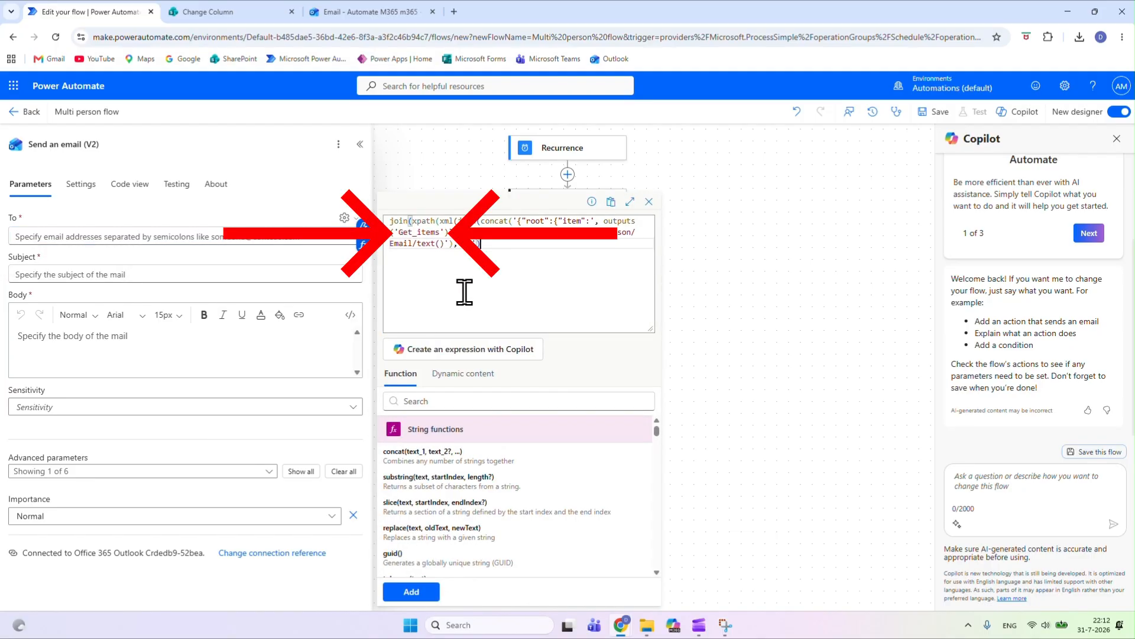
{"action": "left_click_drag", "start_coordinate": [494, 260], "coordinate": [372, 204]}
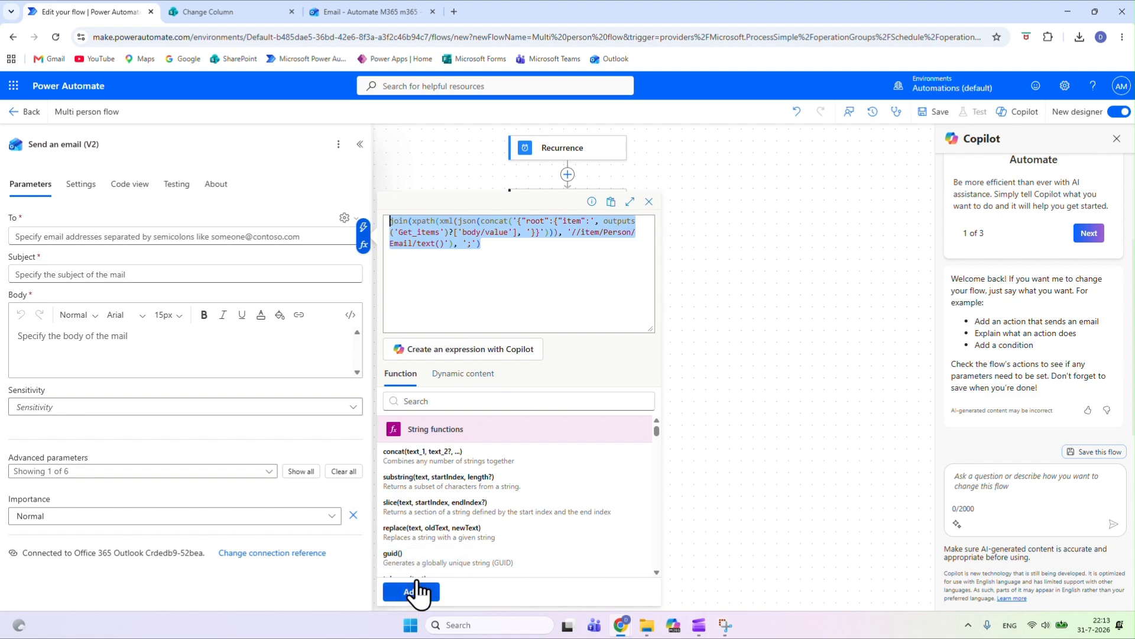
Step: Look up the Person column's internal name in the address of its SharePoint settings page and go back to the Automation list
{"action": "left_click_drag", "start_coordinate": [604, 232], "coordinate": [629, 237]}
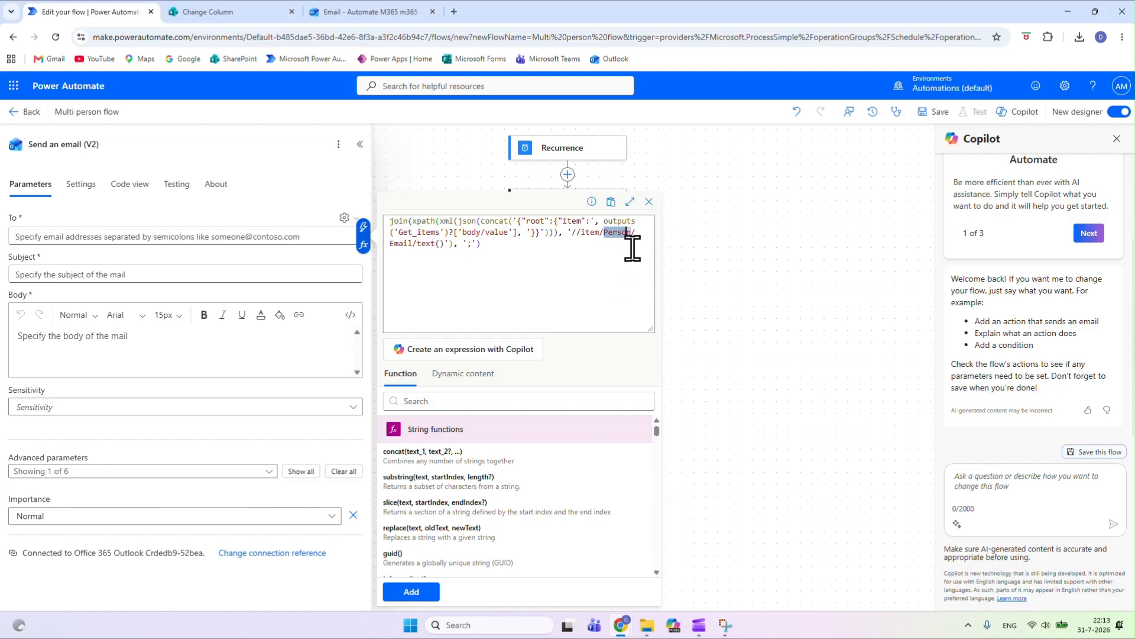
{"action": "left_click", "coordinate": [238, 16]}
{"action": "left_click", "coordinate": [13, 36]}
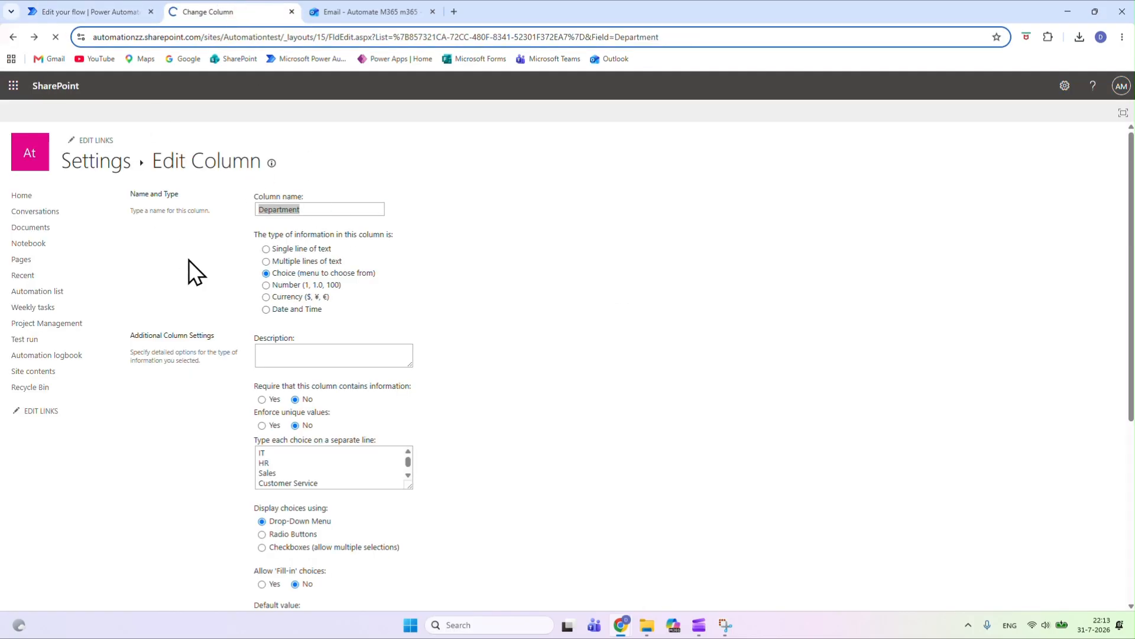
{"action": "left_click", "coordinate": [145, 340]}
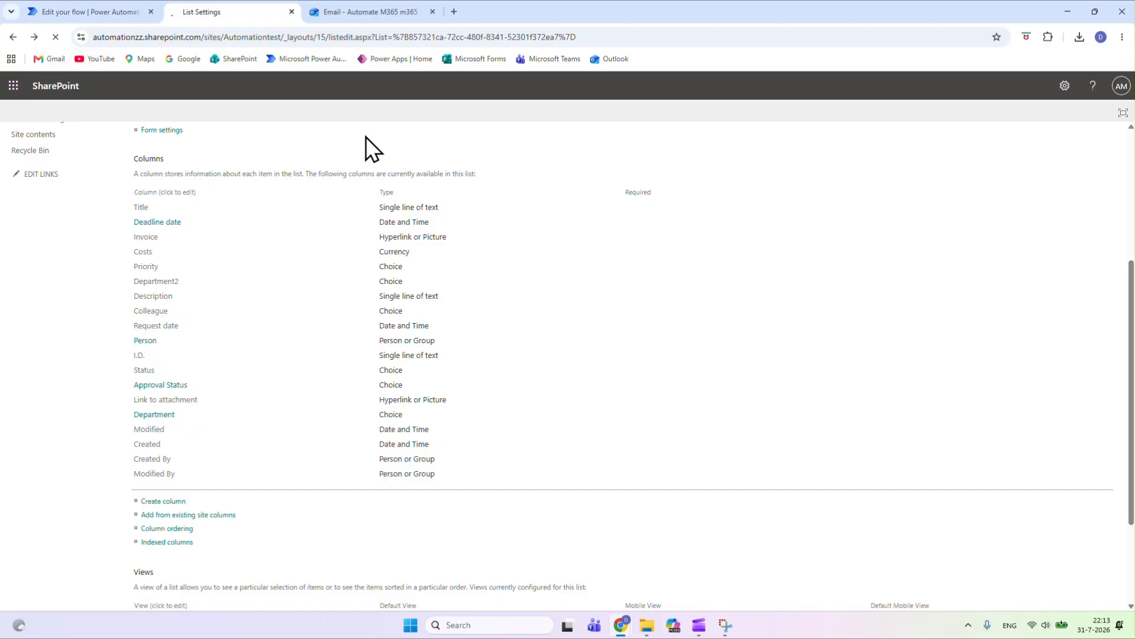
{"action": "left_click_drag", "start_coordinate": [647, 41], "coordinate": [624, 43]}
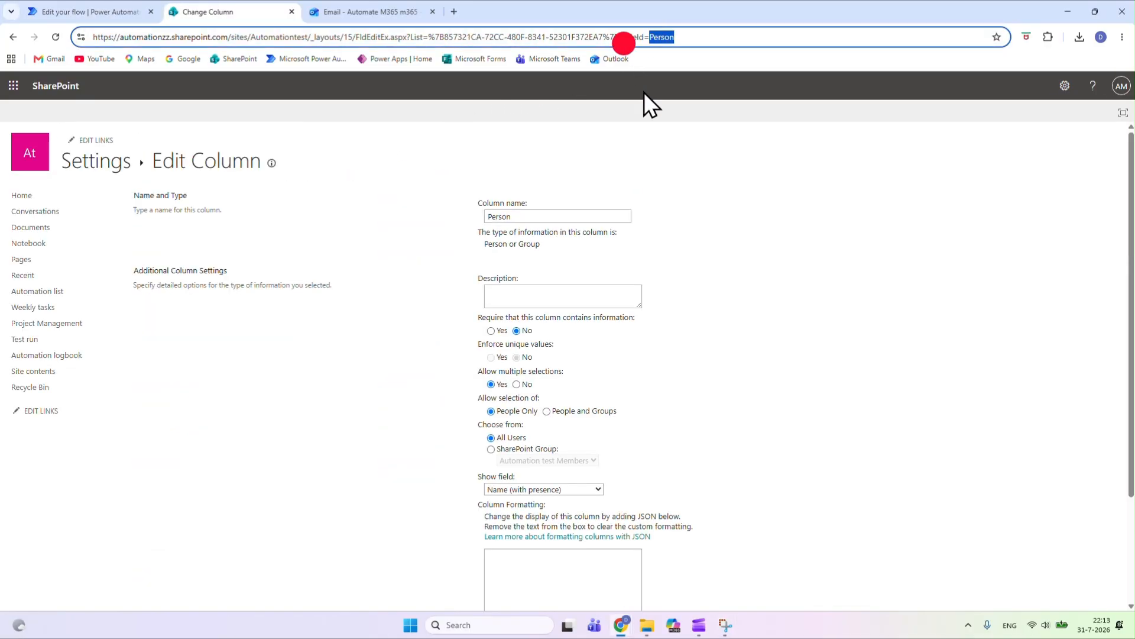
{"action": "left_click", "coordinate": [13, 37]}
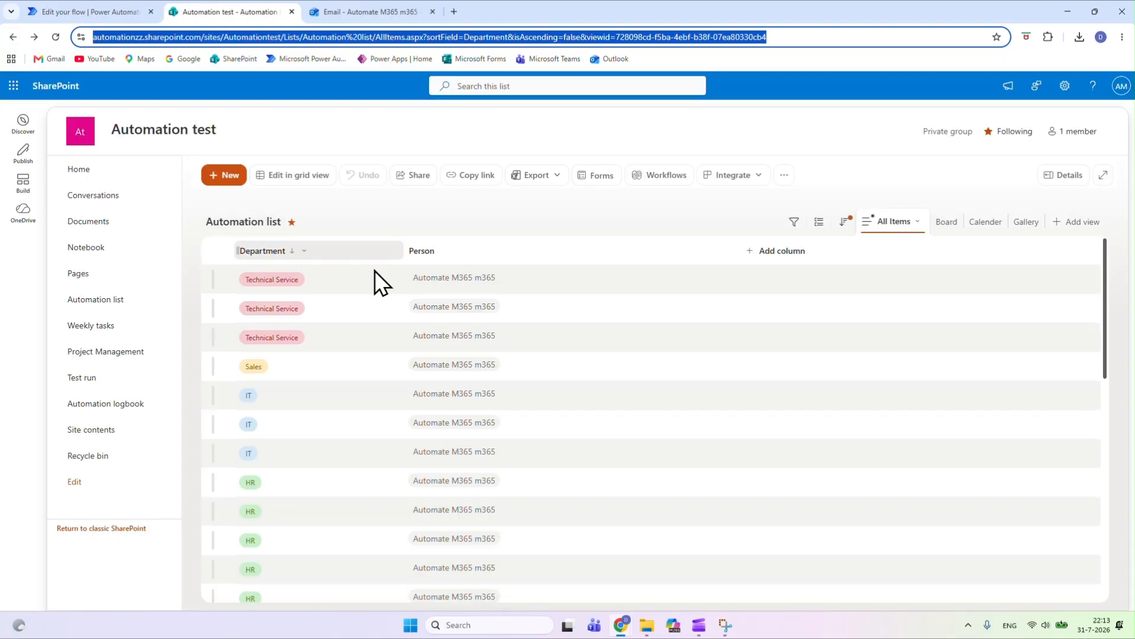
{"action": "left_click", "coordinate": [433, 250]}
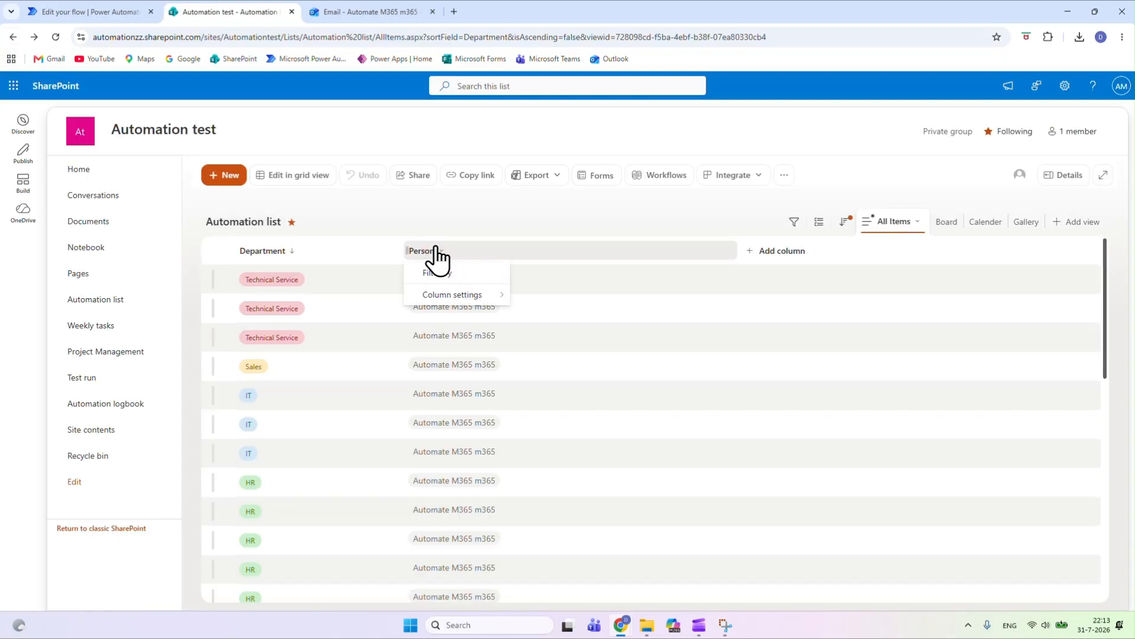
Step: Return to the flow, check the Get_items reference in the join expression and add the expression to the To field
{"action": "left_click", "coordinate": [118, 13]}
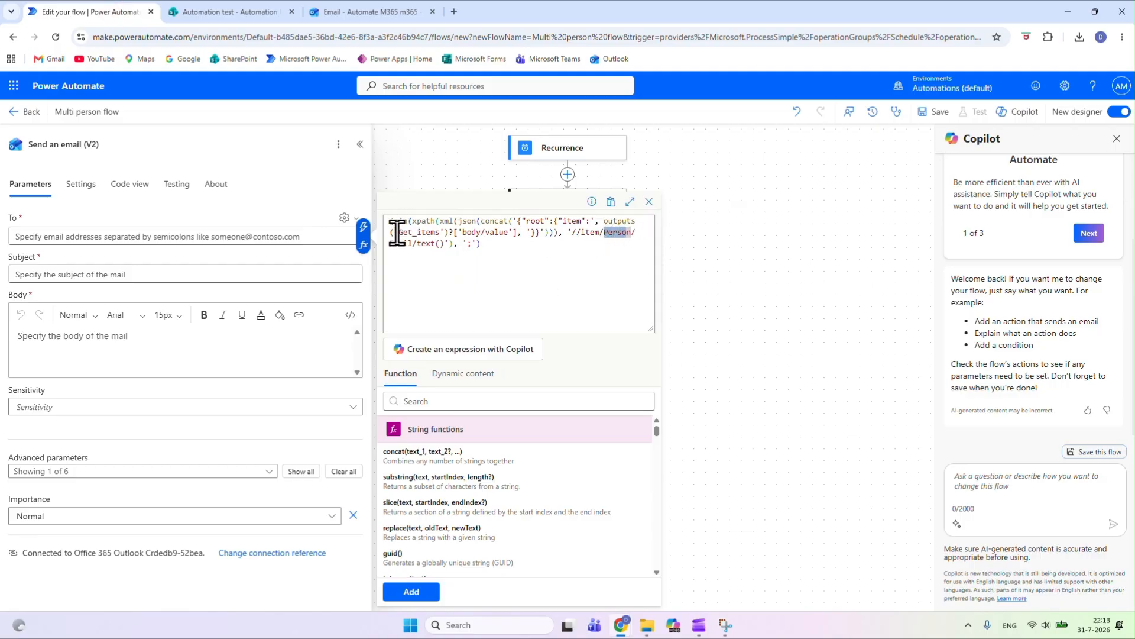
{"action": "double_click", "coordinate": [435, 232]}
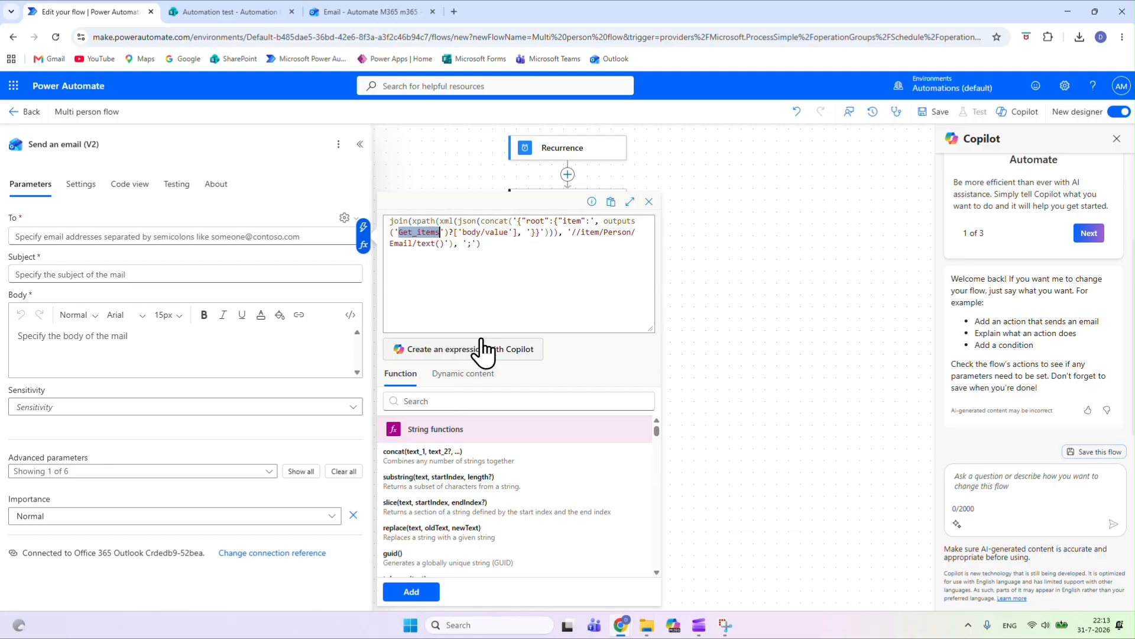
{"action": "left_click", "coordinate": [412, 592]}
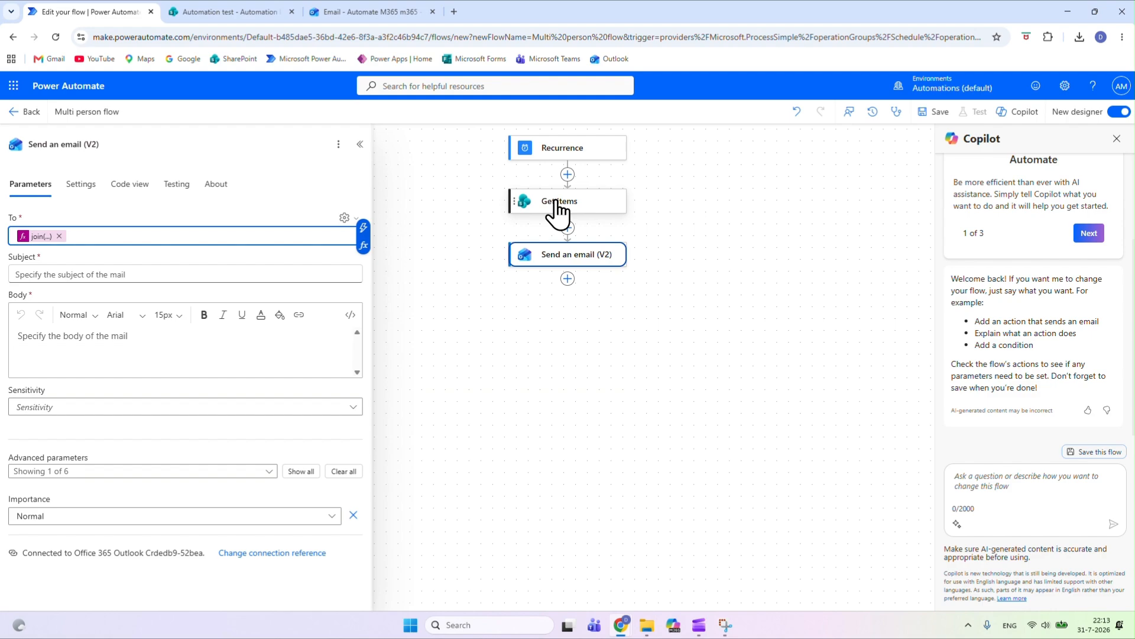
Step: Set the email subject to "Test Subject" and begin the body with "Test Body"
{"action": "left_click", "coordinate": [103, 276]}
{"action": "type", "text": "Test Subject"}
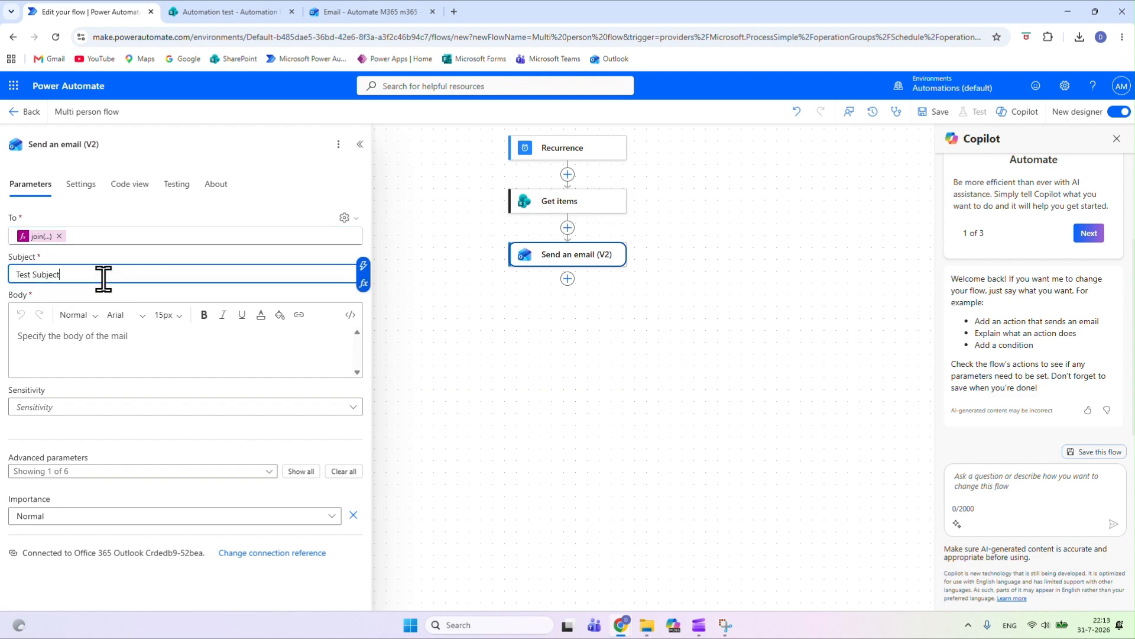
{"action": "left_click", "coordinate": [103, 343]}
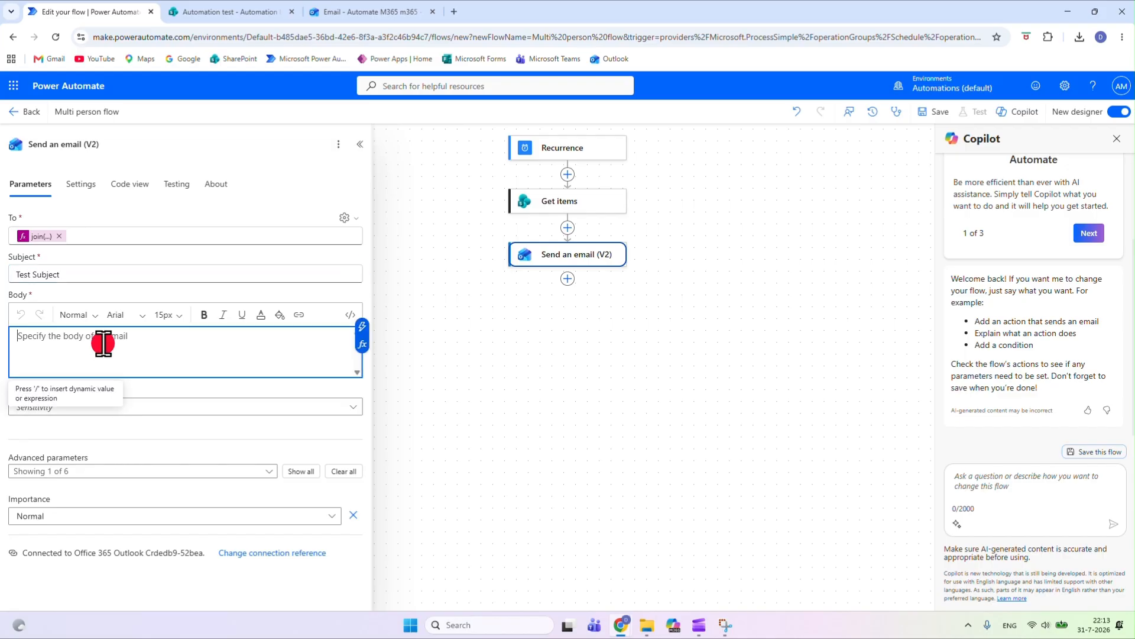
{"action": "type", "text": "Test Body"}
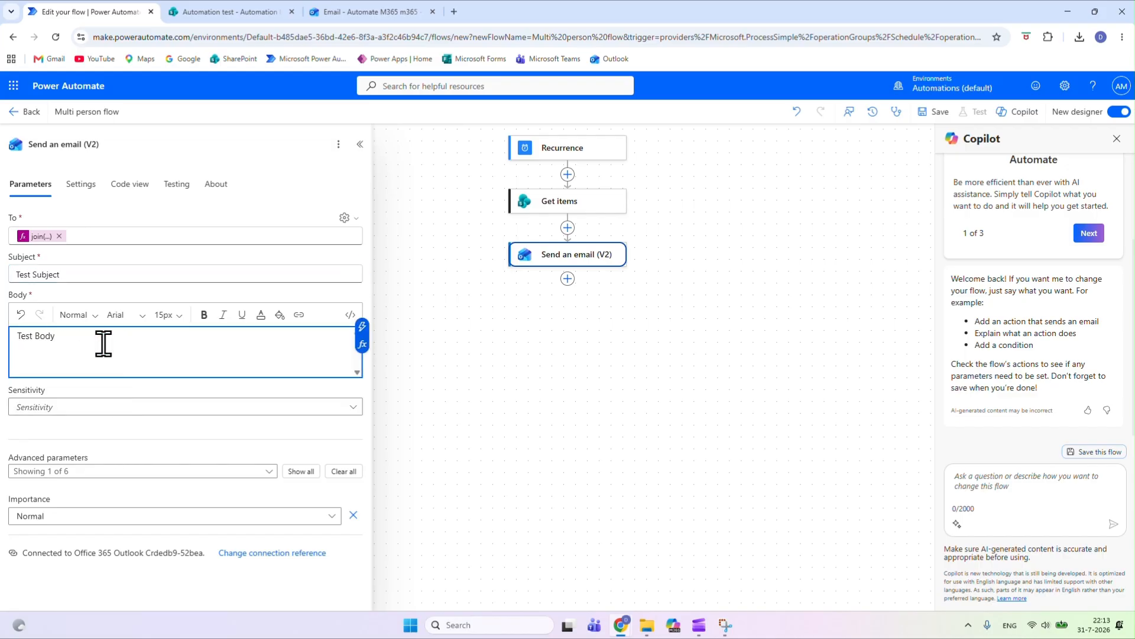
Step: Insert the Description and Department Value dynamic content from Get items on separate lines below "Test Body"
{"action": "key", "text": "Return"}
{"action": "left_click", "coordinate": [362, 350]}
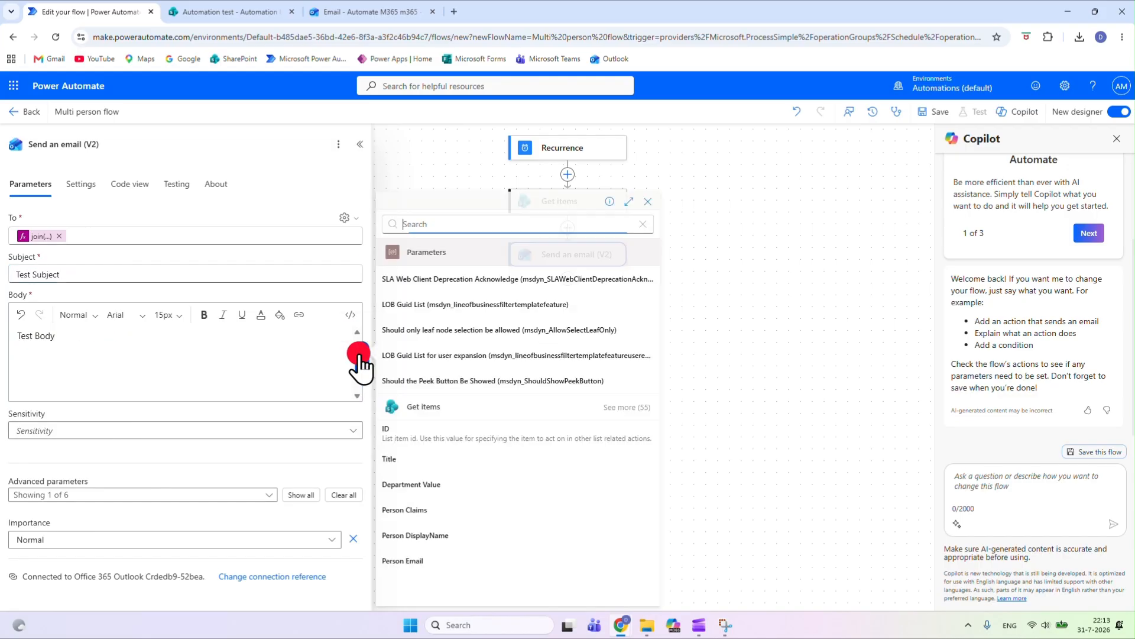
{"action": "left_click", "coordinate": [434, 223]}
{"action": "type", "text": "descr"}
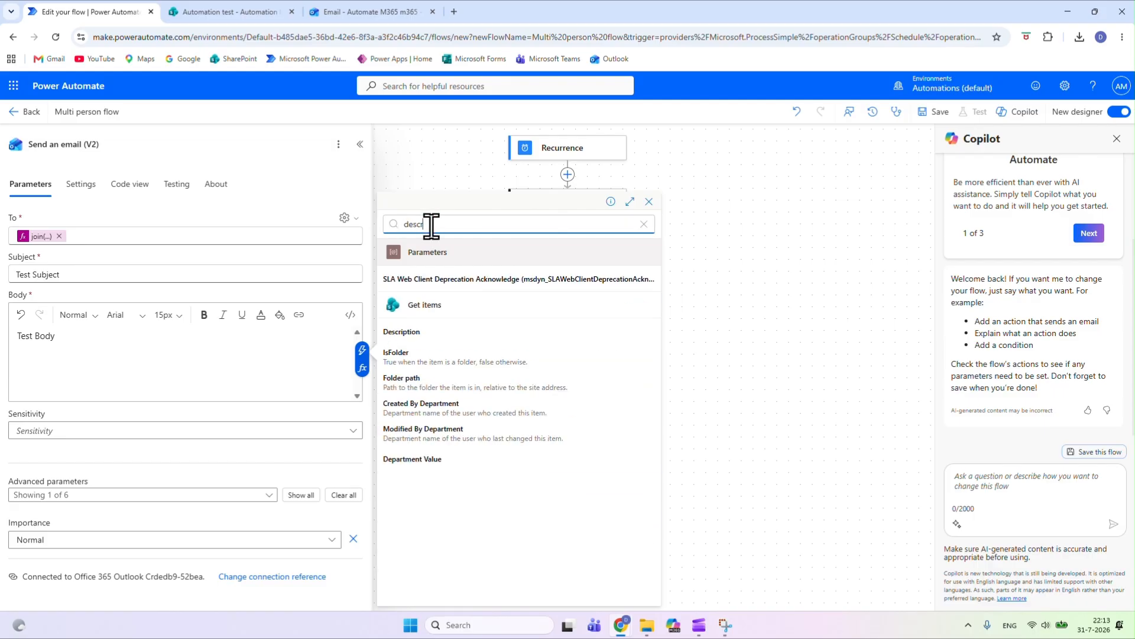
{"action": "left_click", "coordinate": [438, 333]}
{"action": "left_click", "coordinate": [129, 366]}
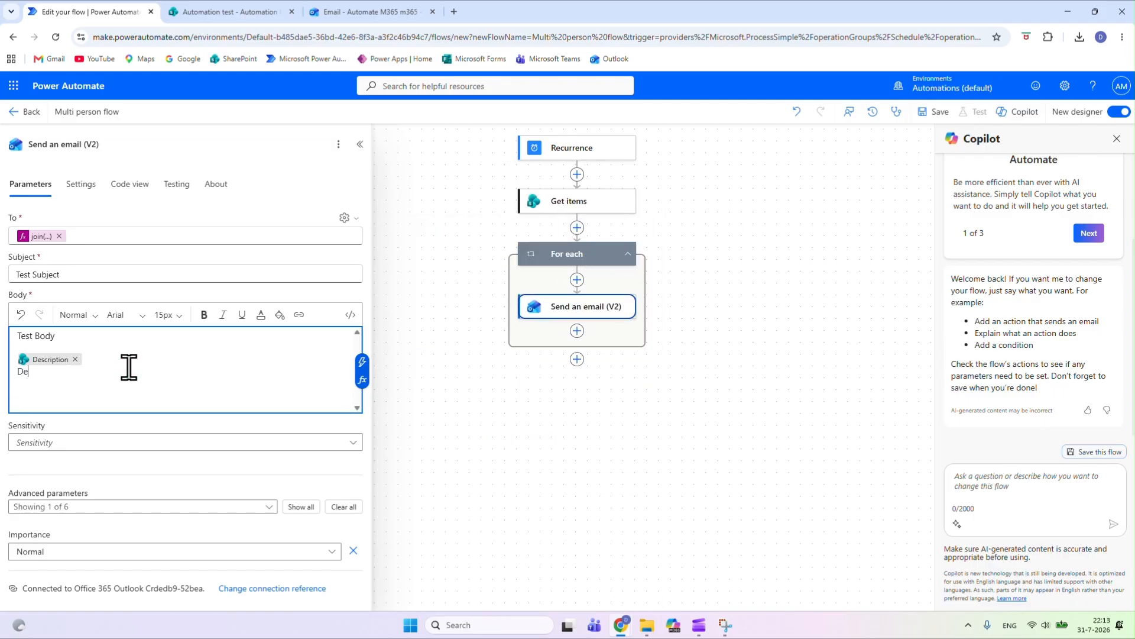
{"action": "left_click", "coordinate": [362, 366]}
{"action": "type", "text": "depart"}
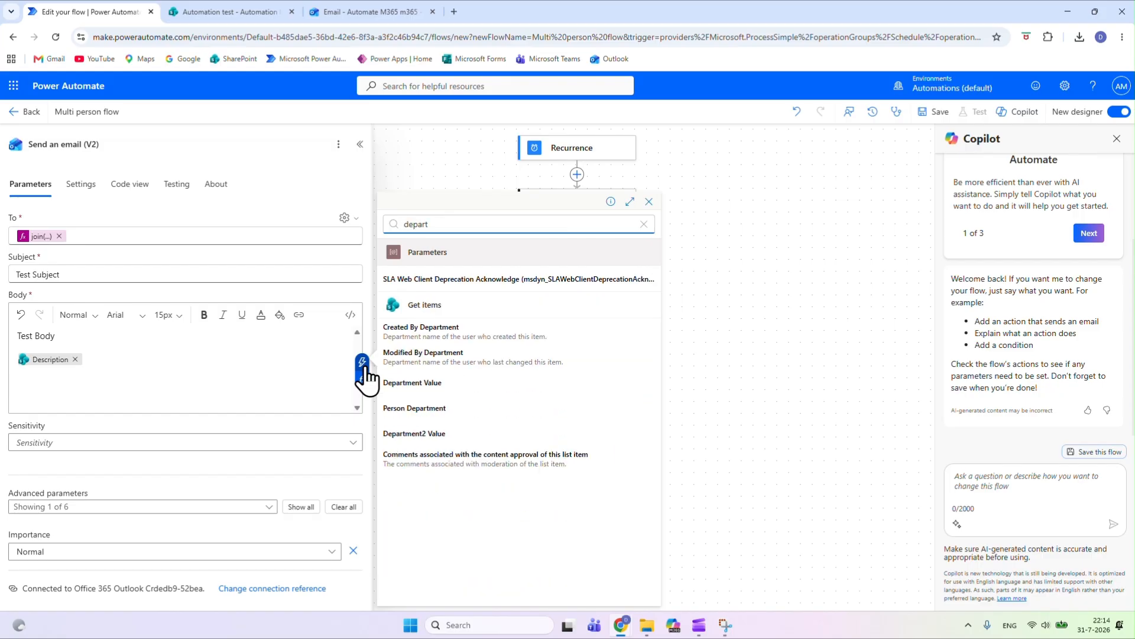
{"action": "left_click", "coordinate": [439, 378]}
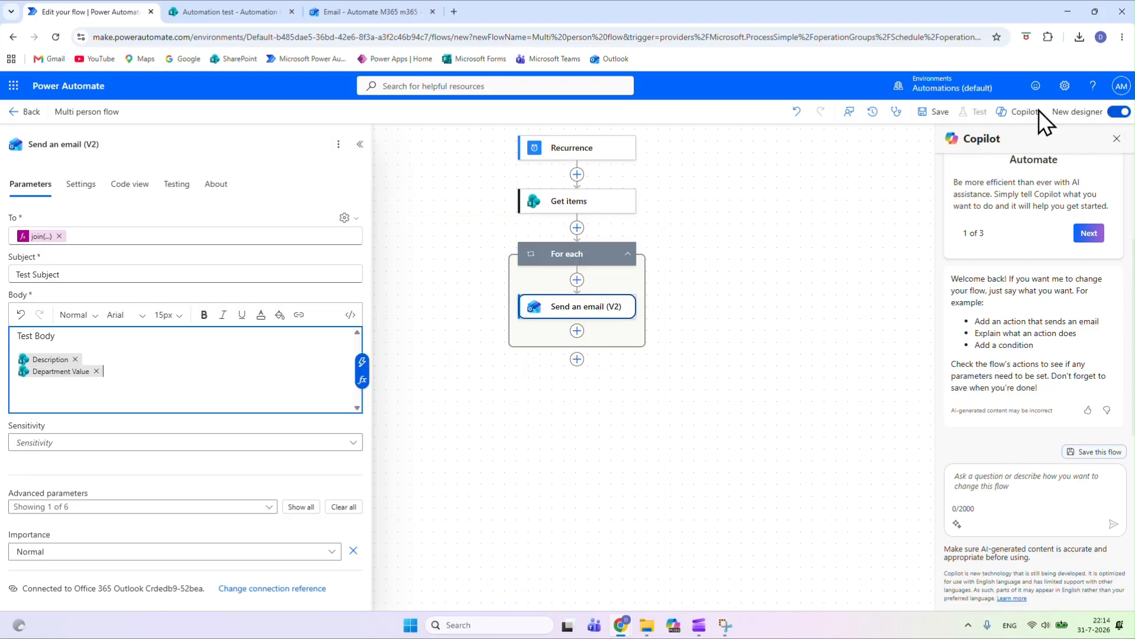
Step: Save the flow and run it as a manual test
{"action": "left_click", "coordinate": [934, 112]}
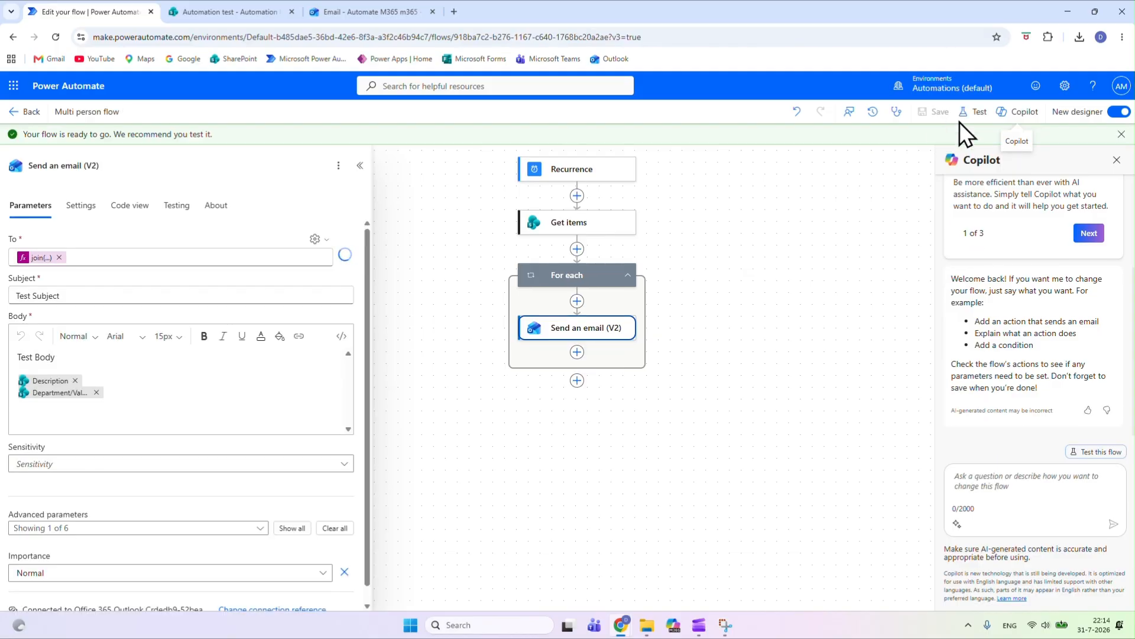
{"action": "left_click", "coordinate": [976, 111]}
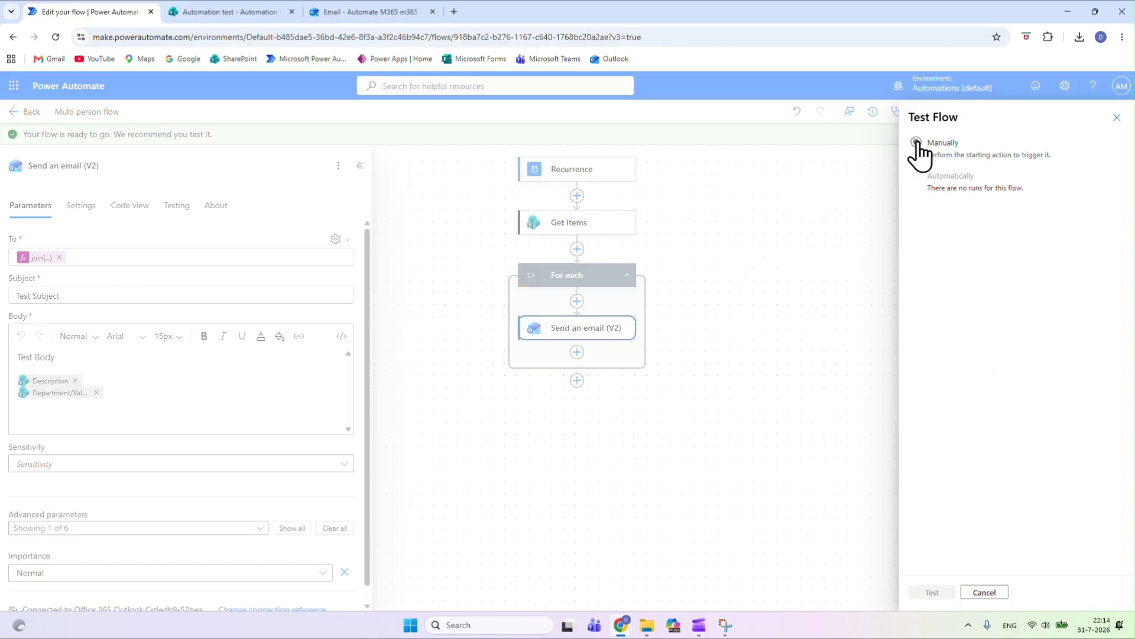
{"action": "left_click", "coordinate": [917, 142]}
{"action": "left_click", "coordinate": [928, 593]}
{"action": "left_click", "coordinate": [933, 590]}
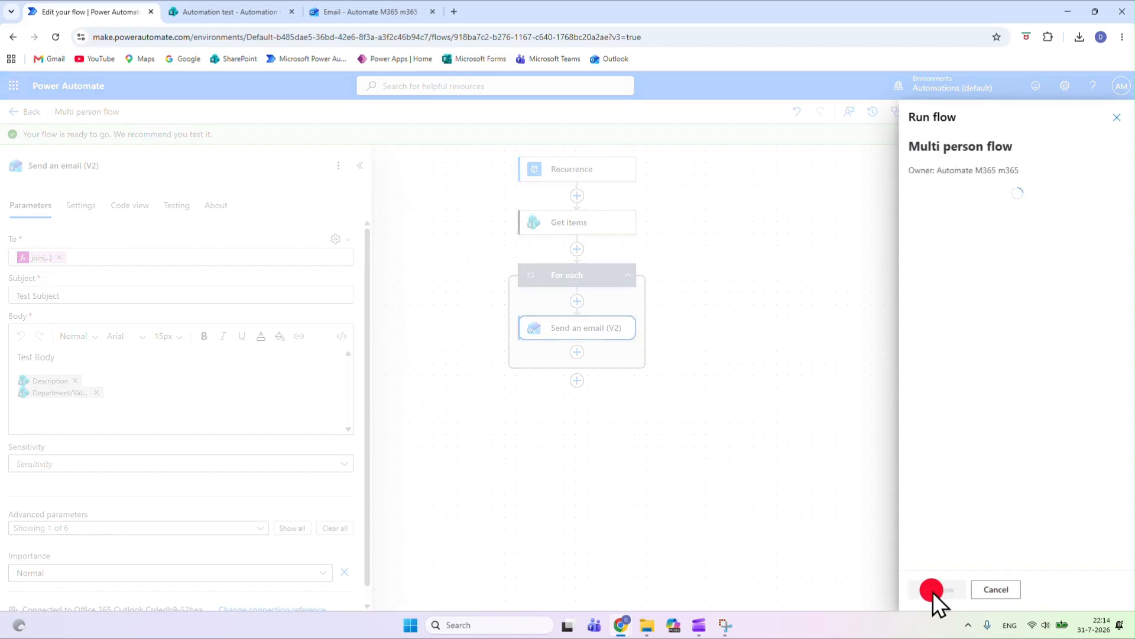
{"action": "left_click", "coordinate": [930, 589]}
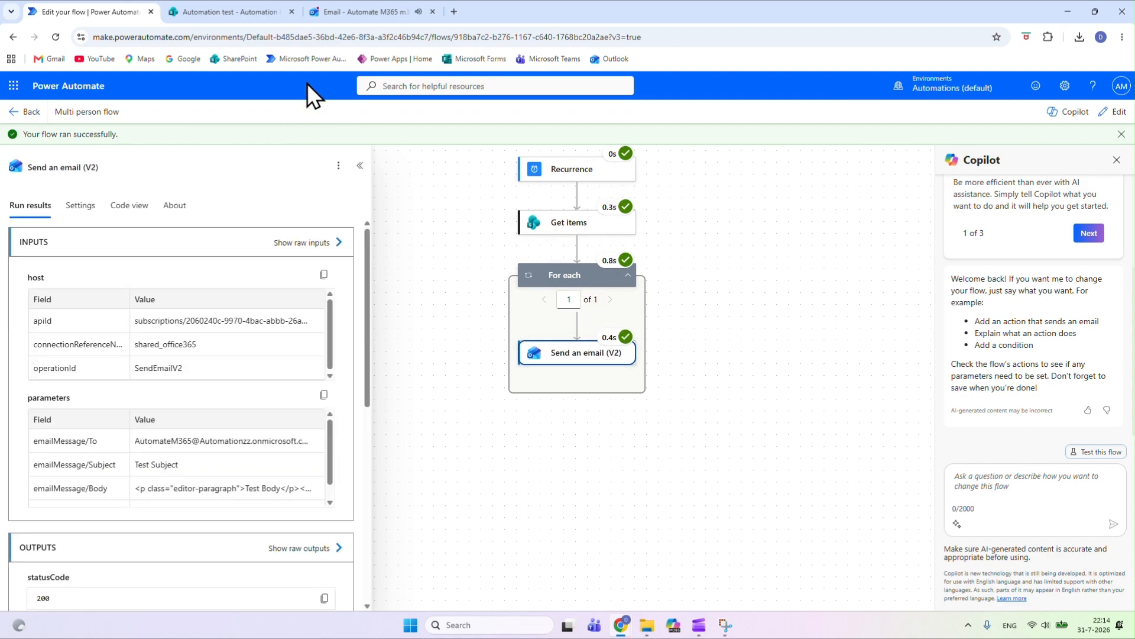
Step: Switch to Outlook and open the "Test Subject" email to check its body text
{"action": "left_click", "coordinate": [356, 22]}
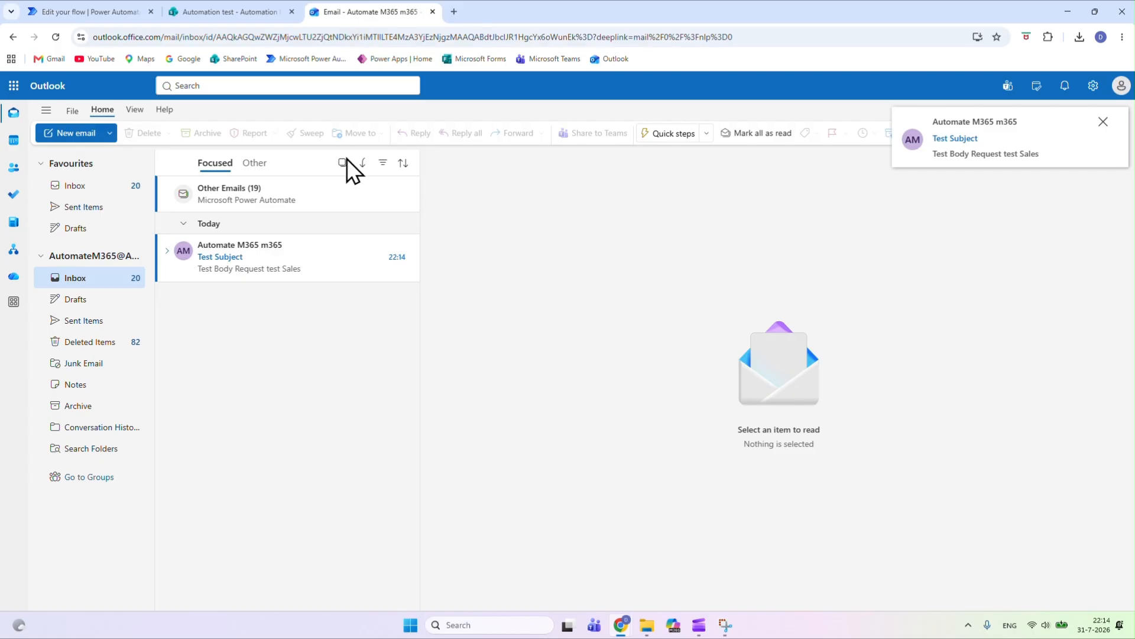
{"action": "left_click", "coordinate": [296, 258]}
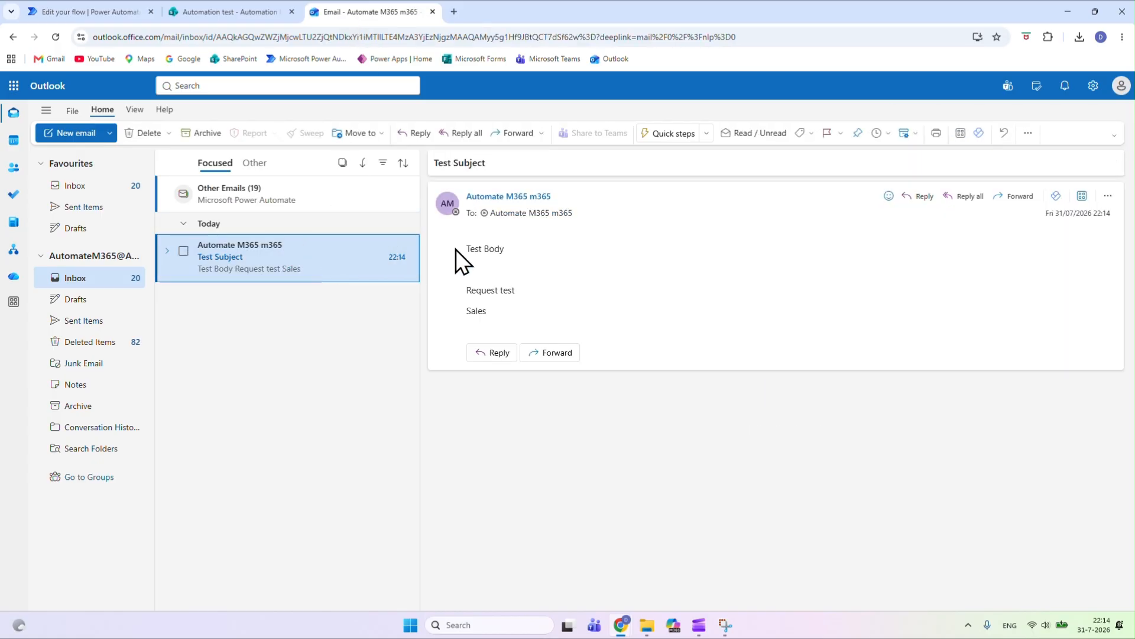
{"action": "left_click_drag", "start_coordinate": [466, 249], "coordinate": [521, 311]}
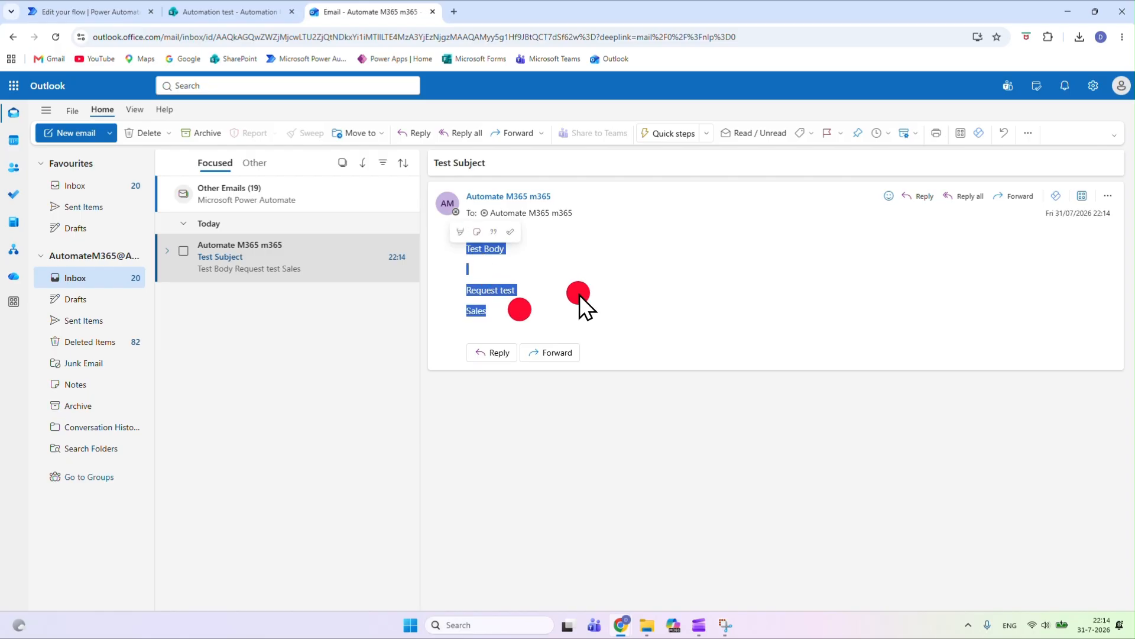
{"action": "left_click", "coordinate": [578, 294]}
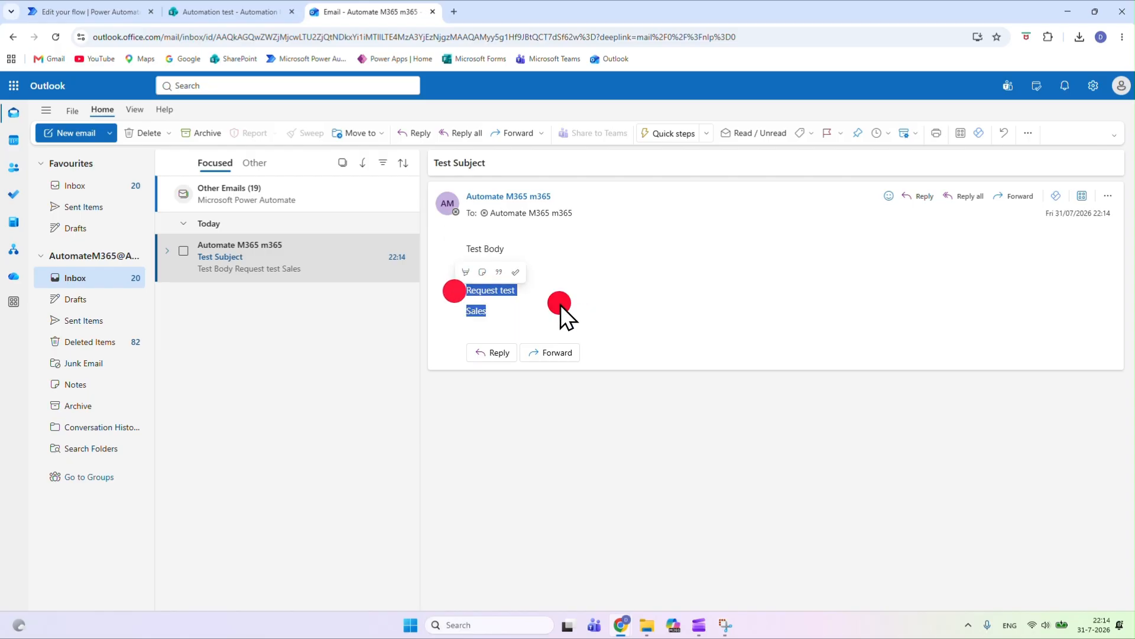
{"action": "left_click", "coordinate": [560, 303]}
Step: In the SharePoint Automation list, place Description before Person and sort by Department descending to compare the Sales item with the received email
{"action": "left_click", "coordinate": [210, 13]}
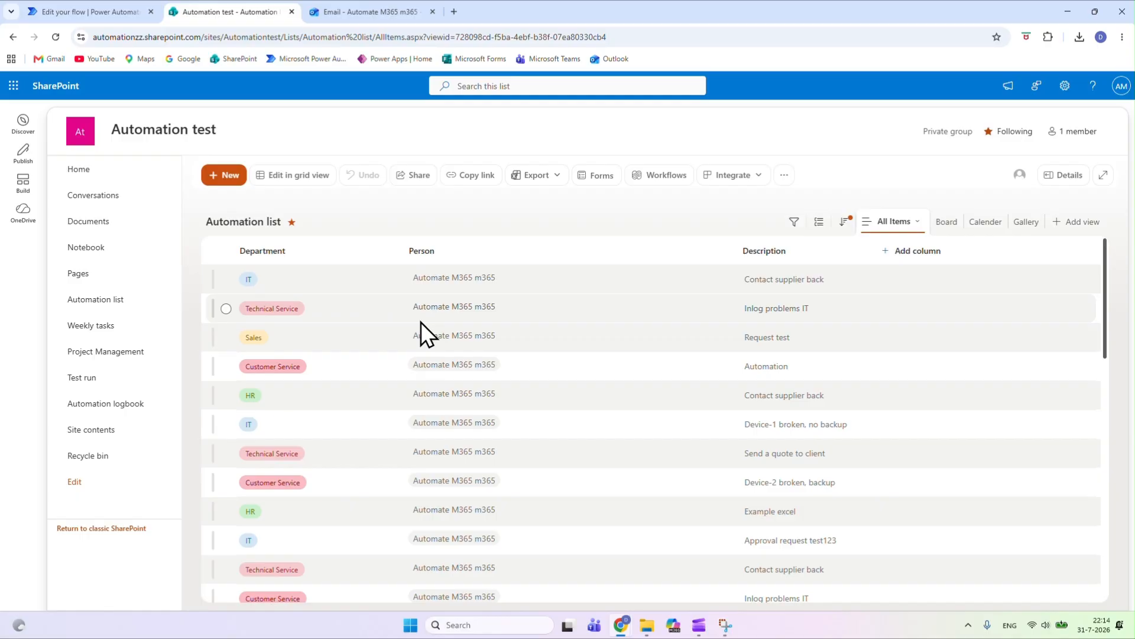
{"action": "left_click_drag", "start_coordinate": [753, 256], "coordinate": [397, 247]}
{"action": "left_click", "coordinate": [275, 251]}
{"action": "left_click", "coordinate": [287, 293]}
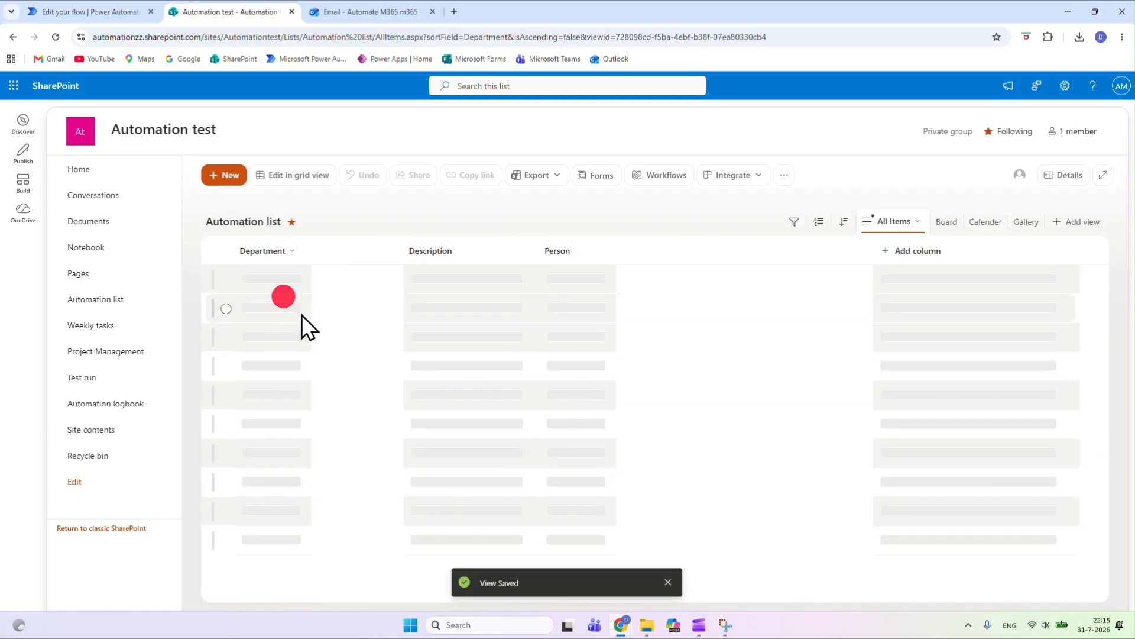
{"action": "left_click", "coordinate": [226, 366]}
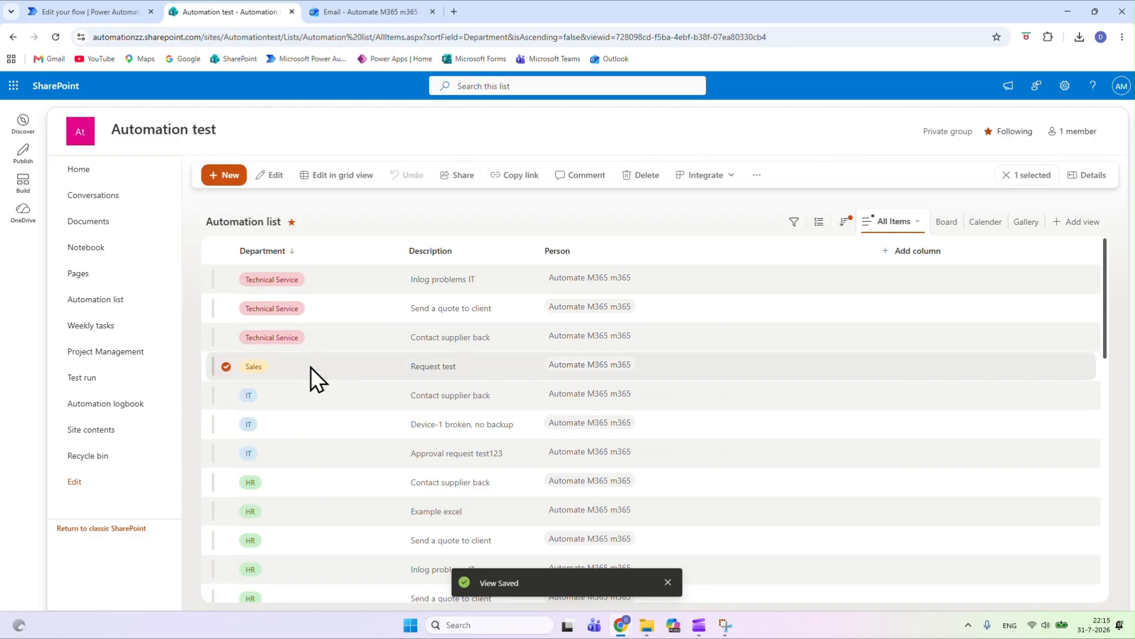
{"action": "left_click", "coordinate": [364, 14]}
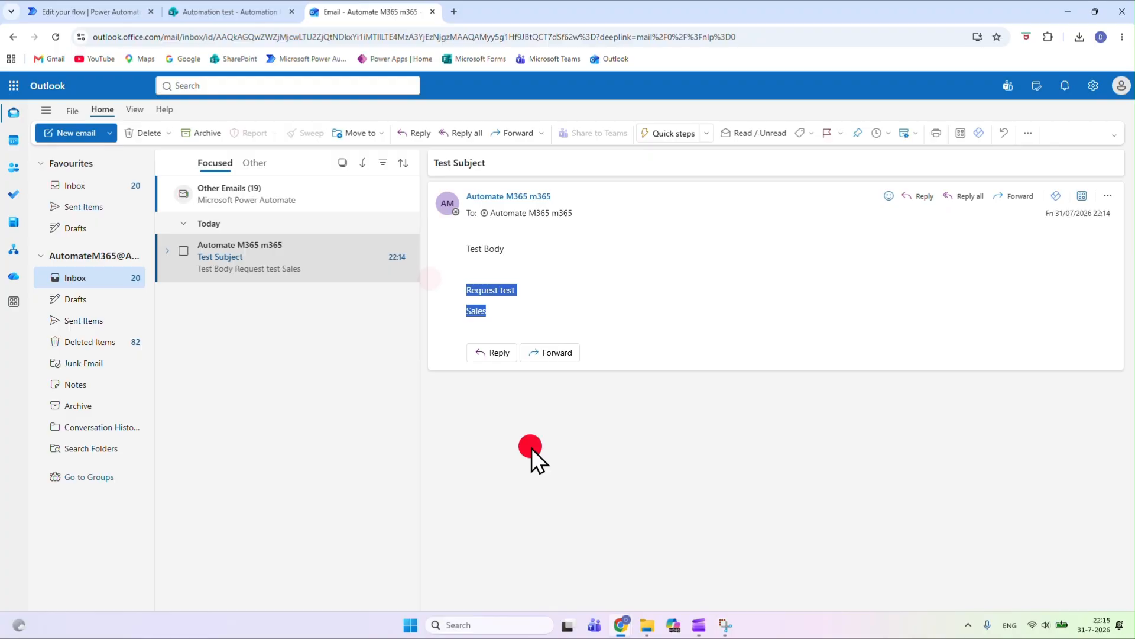